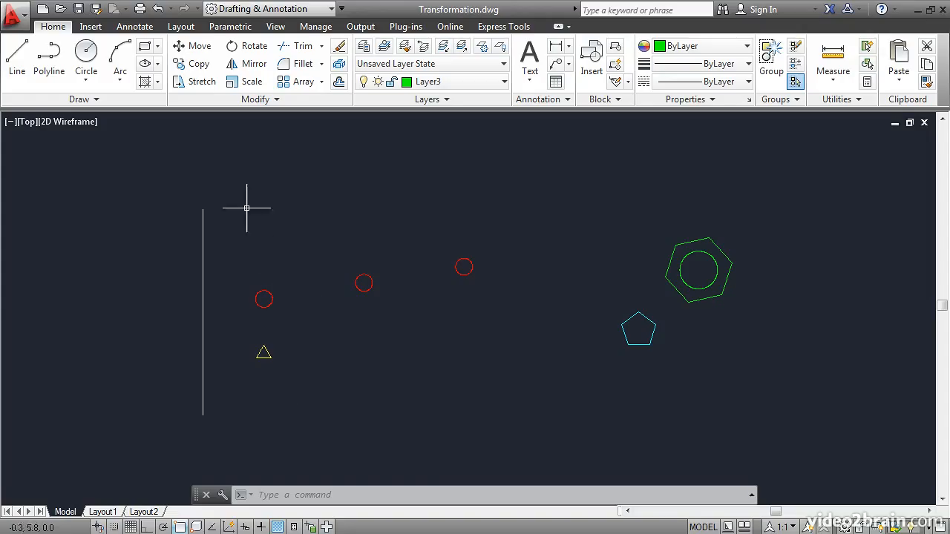
# Move the yellow triangle about 6 units right and 1 unit down, using two freely picked points below it.
pyautogui.click(197, 47)
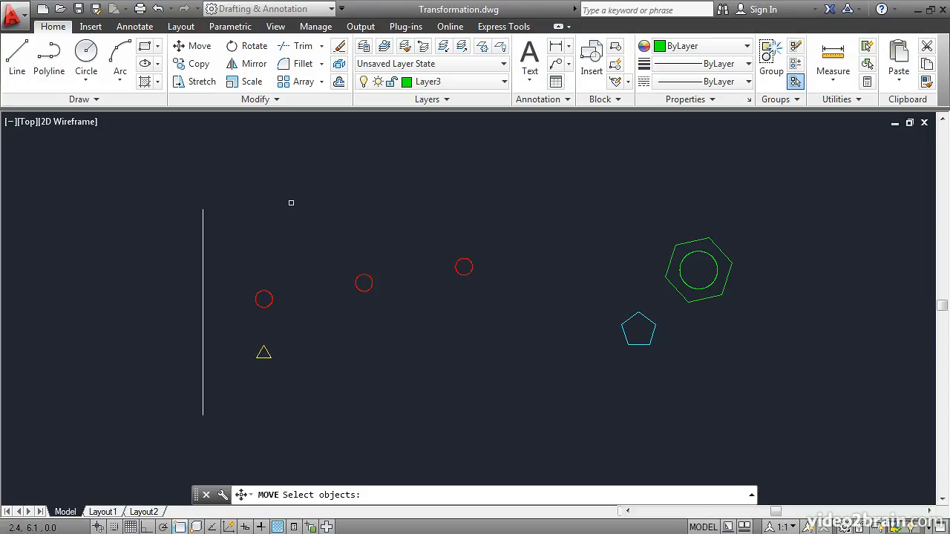
pyautogui.click(266, 352)
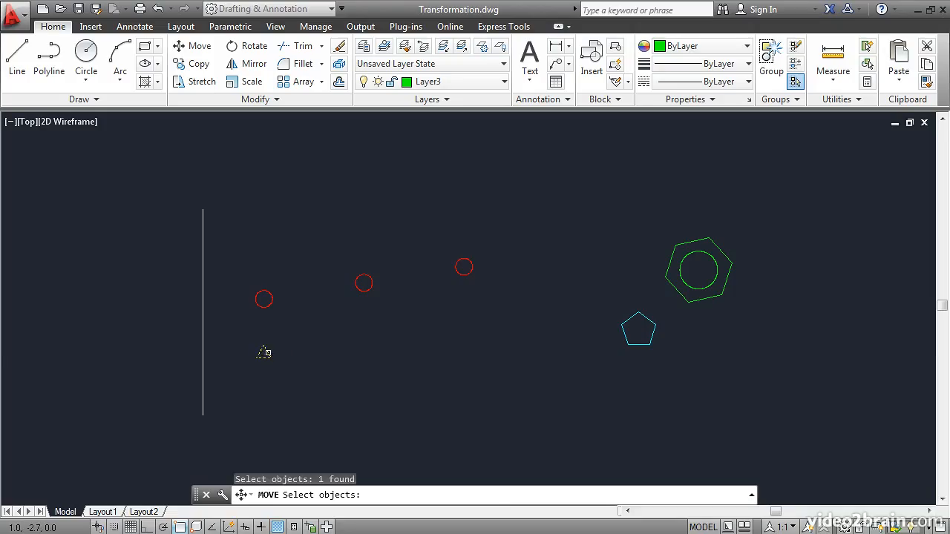
pyautogui.press('Return')
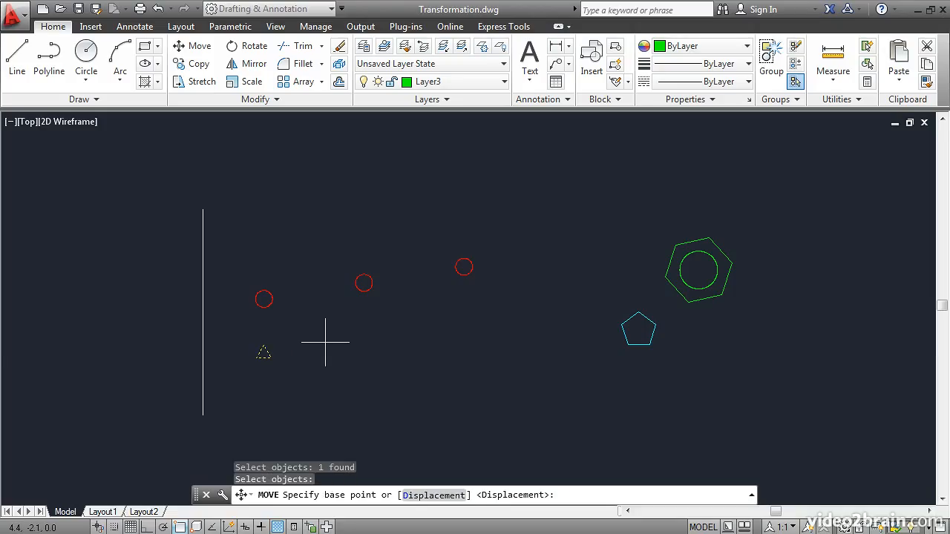
pyautogui.click(287, 399)
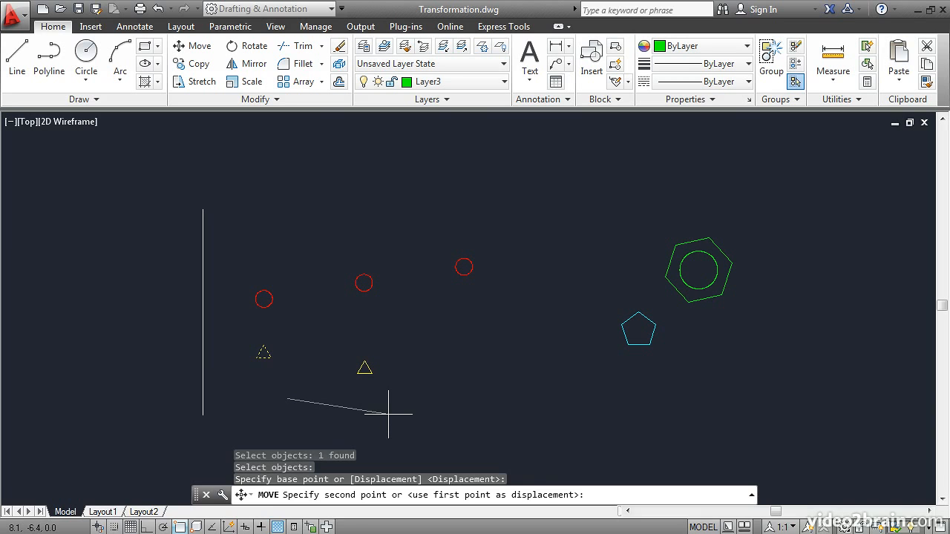
pyautogui.click(389, 414)
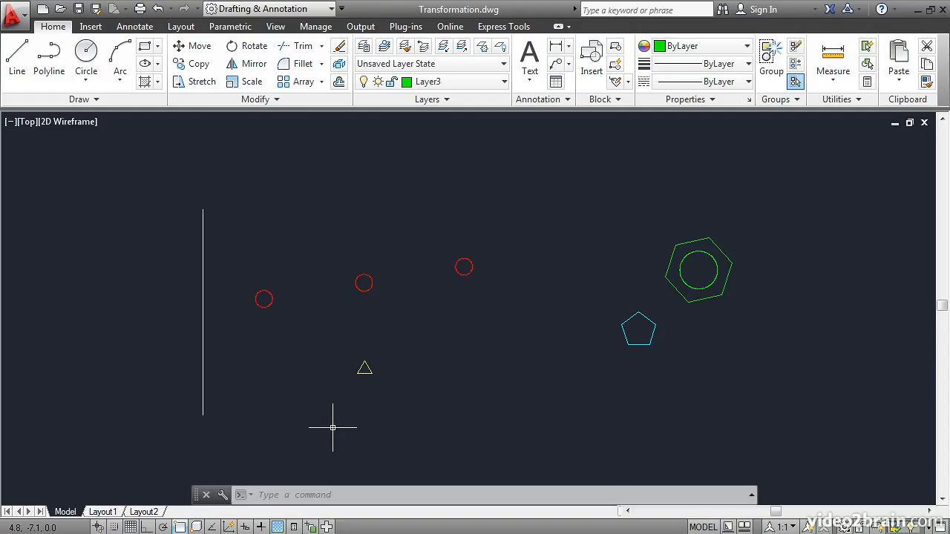
# Move the yellow triangle by the distance from the middle red circle's center to the rightmost red circle's center.
pyautogui.press('space')
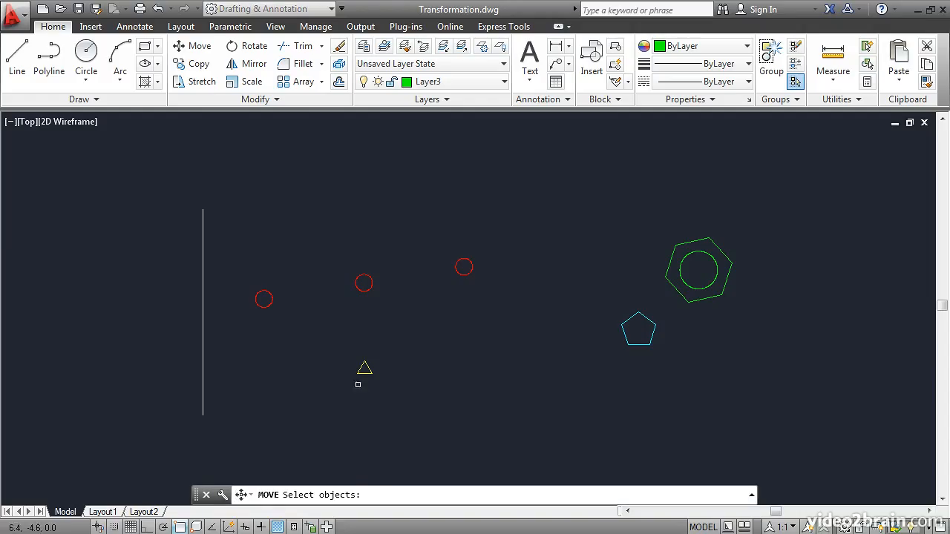
pyautogui.click(364, 369)
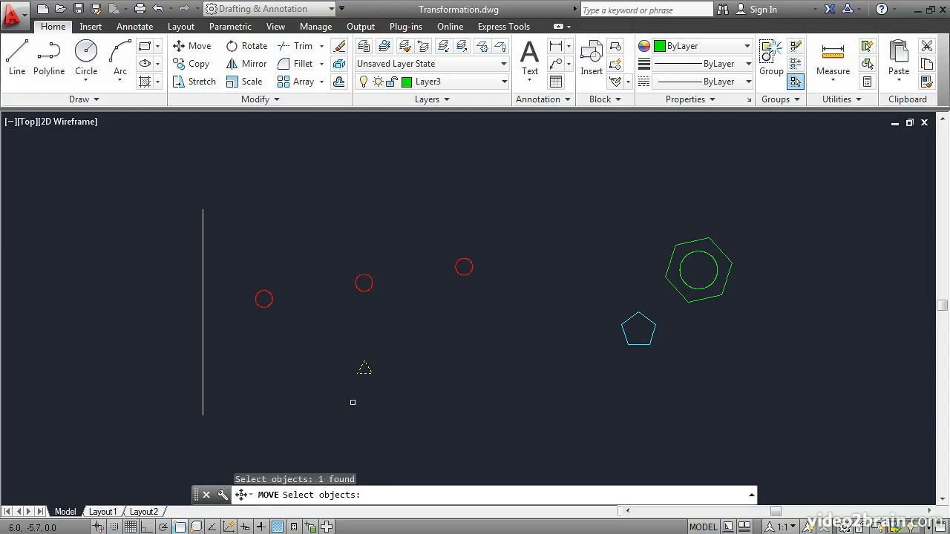
pyautogui.press('space')
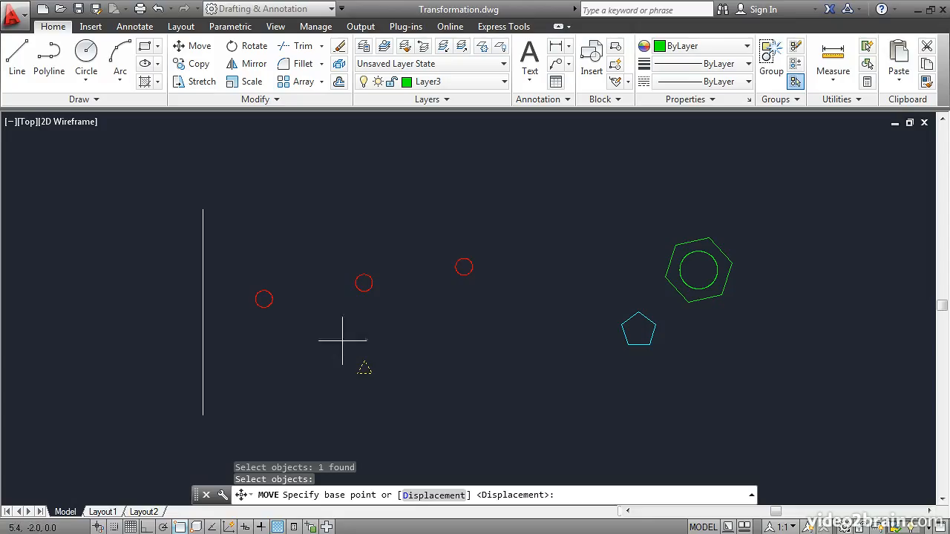
pyautogui.click(364, 282)
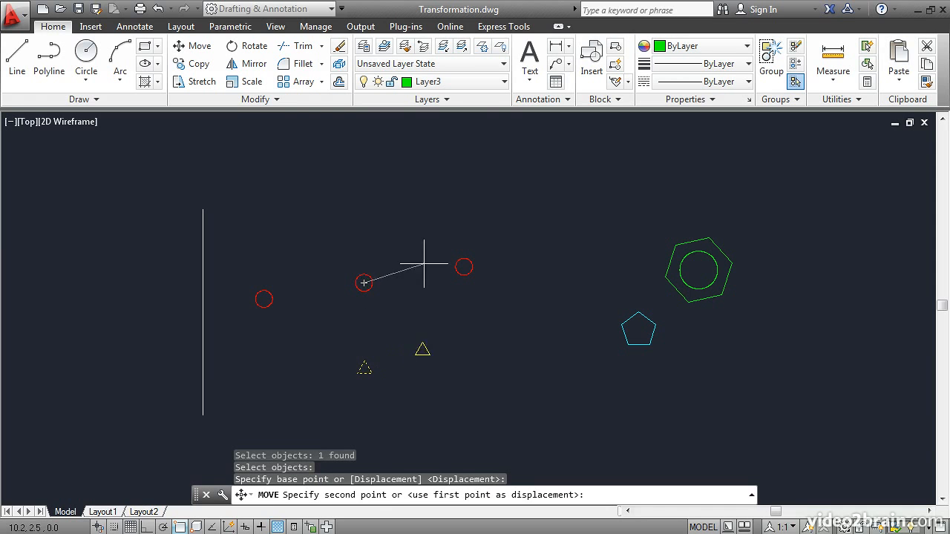
pyautogui.click(464, 267)
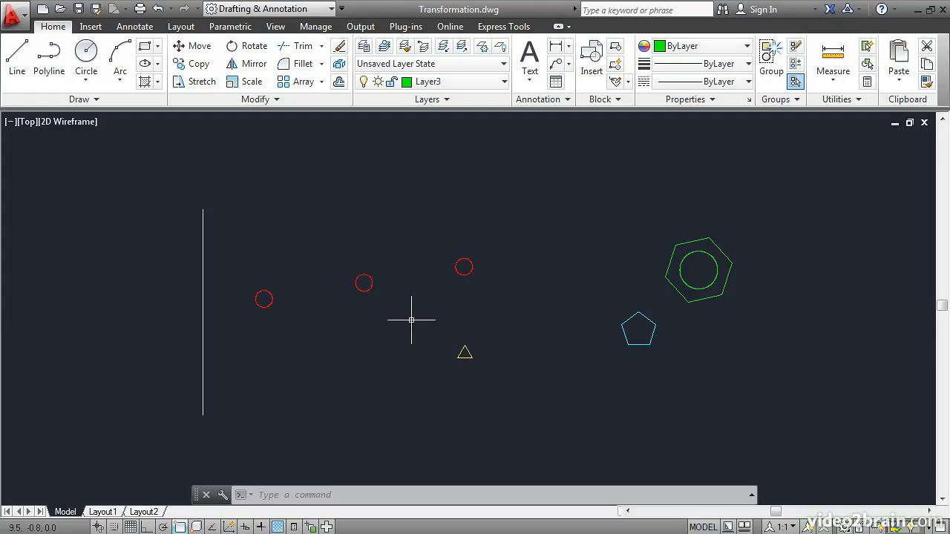
# Move the yellow triangle, reselected with the Previous option, by the relative displacement @5,0 from an arbitrary base point.
pyautogui.click(197, 48)
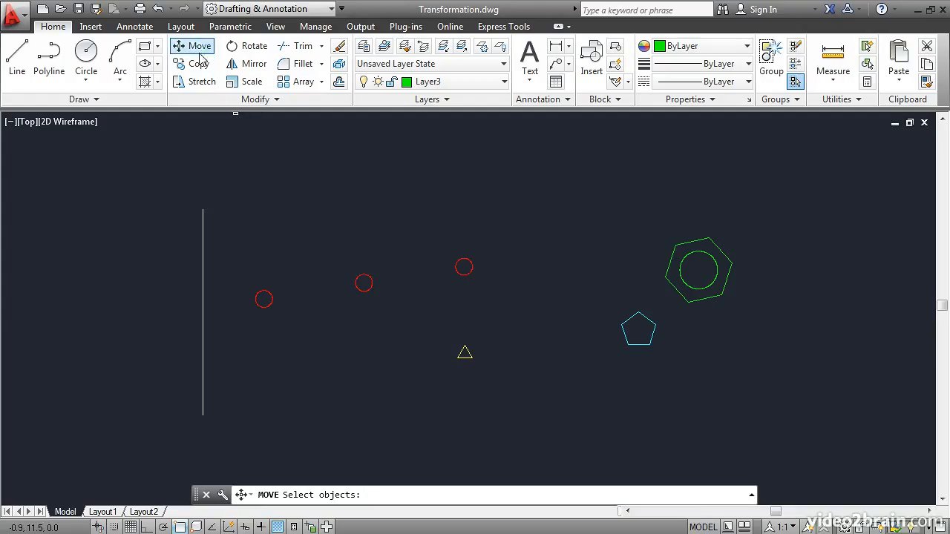
pyautogui.write('p')
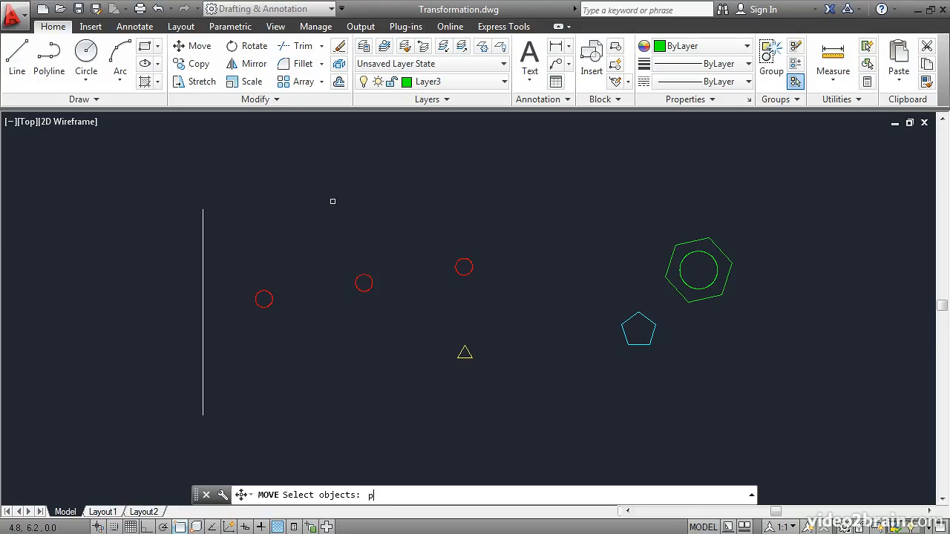
pyautogui.press('Return')
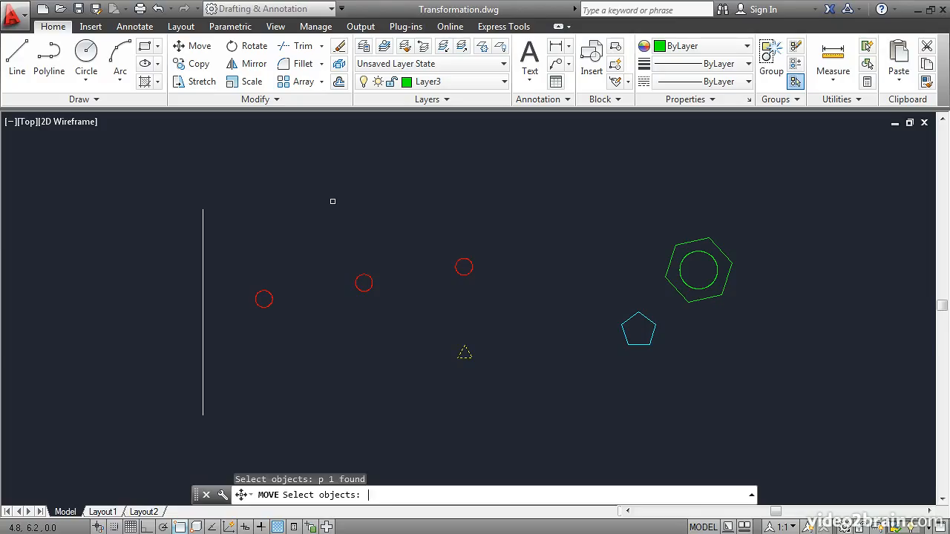
pyautogui.press('Return')
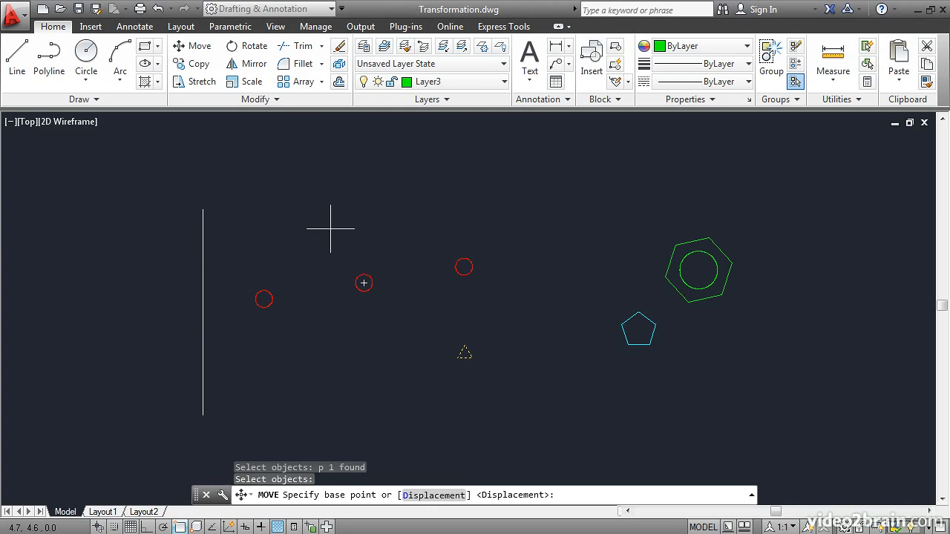
pyautogui.click(331, 229)
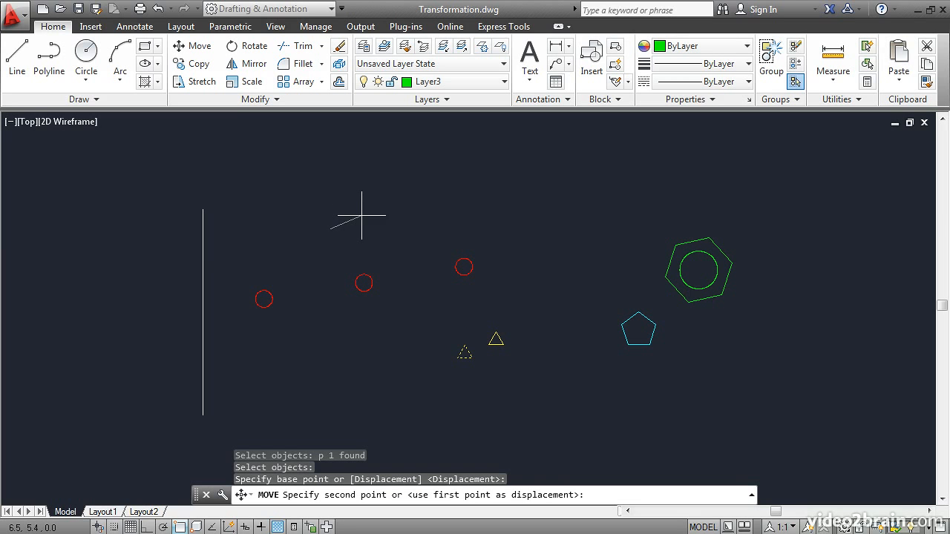
pyautogui.write('@5,0')
pyautogui.press('Return')
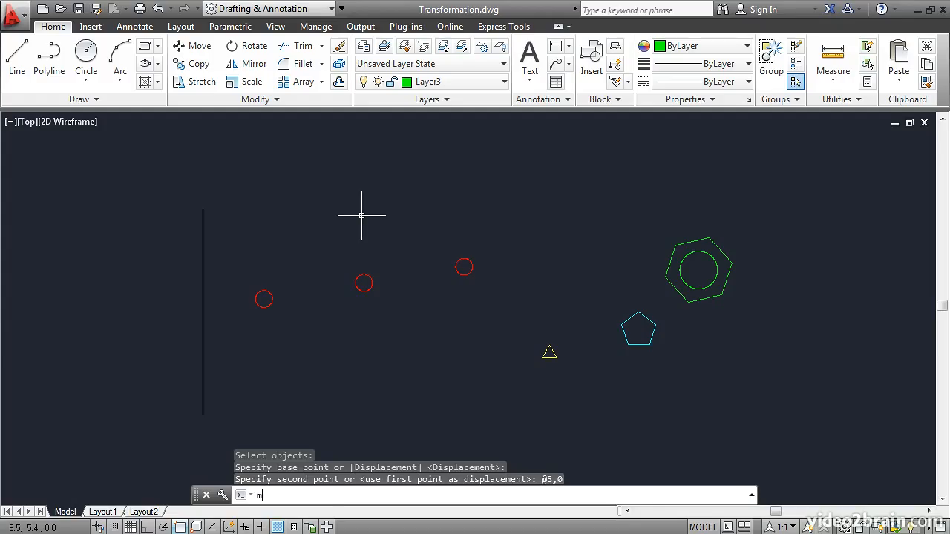
# Move the yellow triangle from an arbitrary base point by the relative polar displacement @5<-45.
pyautogui.write('m')
pyautogui.press('Return')
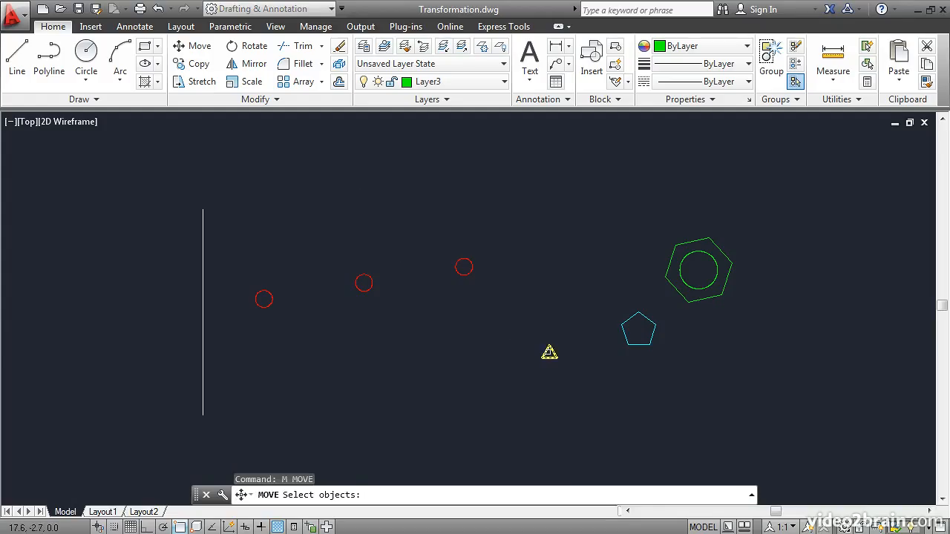
pyautogui.click(547, 350)
pyautogui.press('Return')
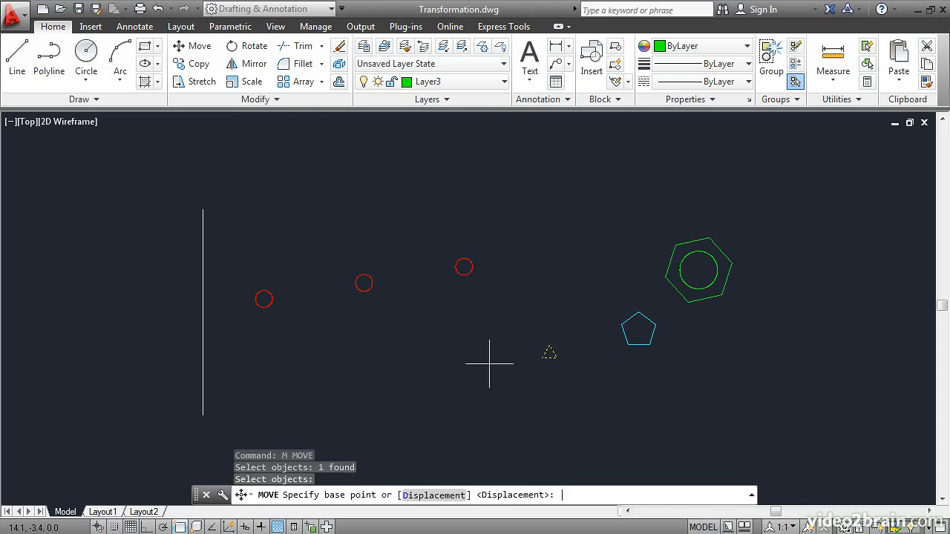
pyautogui.click(526, 398)
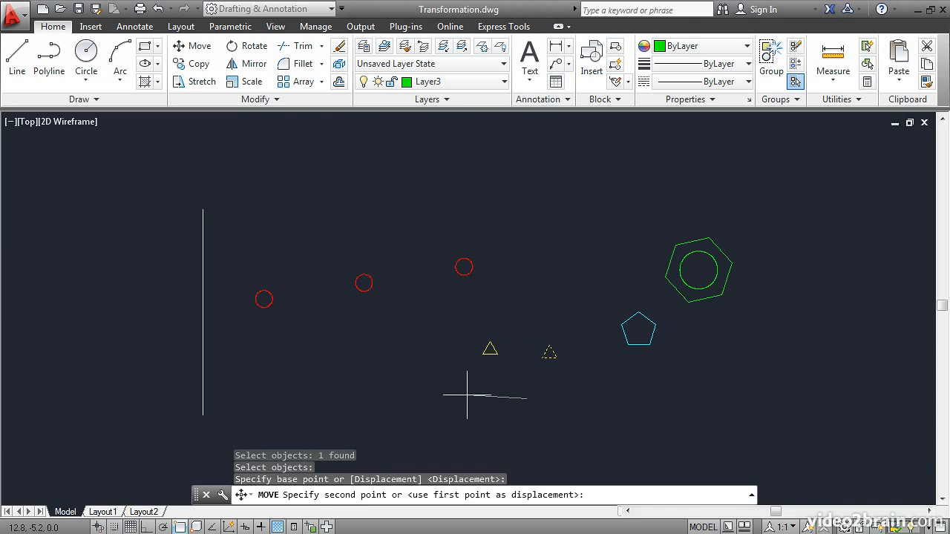
pyautogui.write('@5<-45')
pyautogui.press('Return')
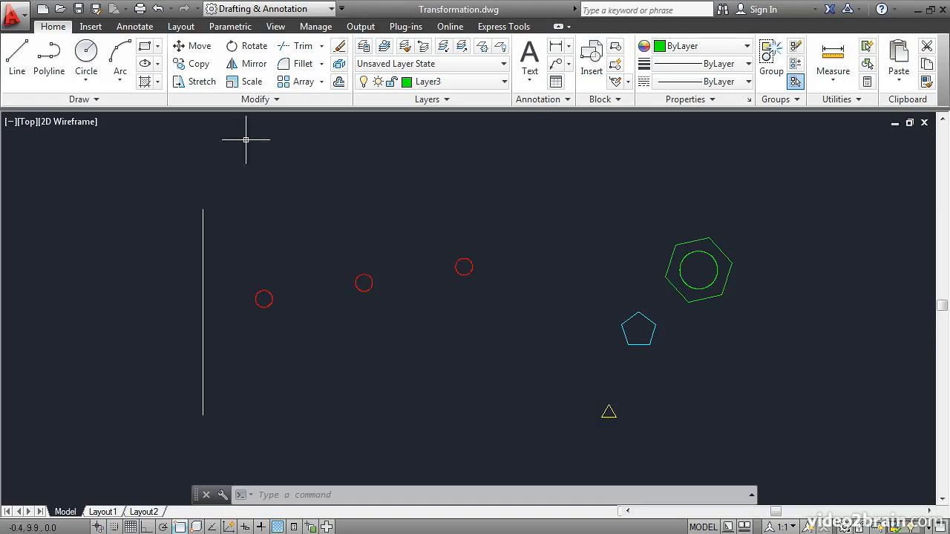
# Copy the yellow triangle from an arbitrary base point by the relative polar displacement @5<135.
pyautogui.click(197, 65)
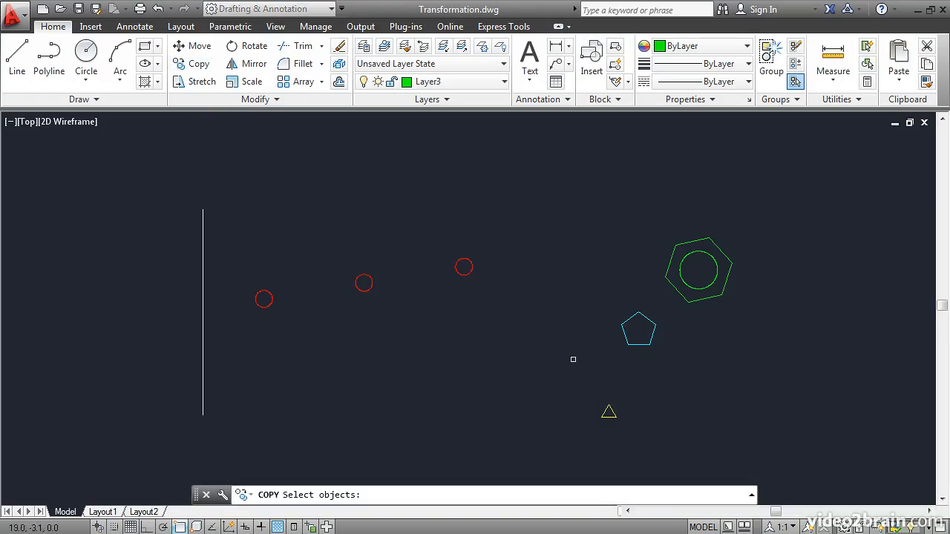
pyautogui.click(607, 412)
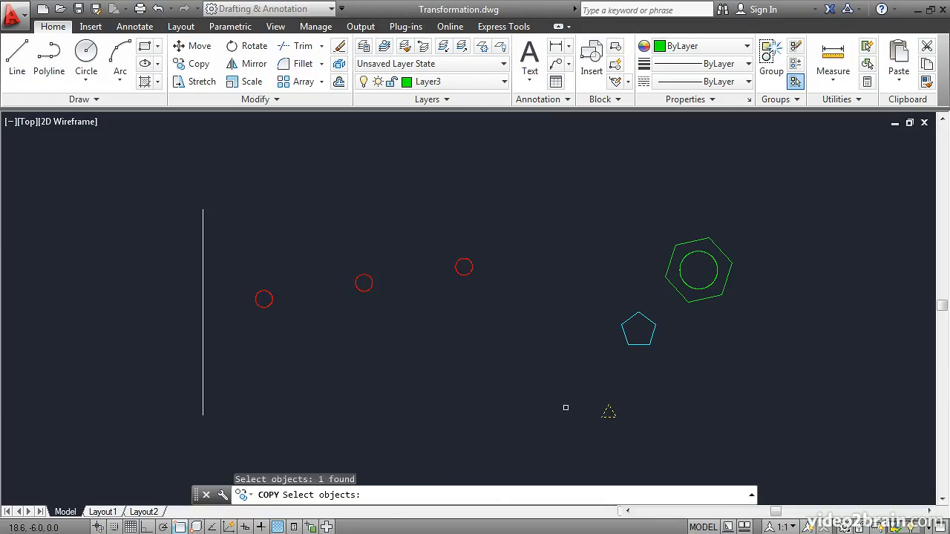
pyautogui.press('Return')
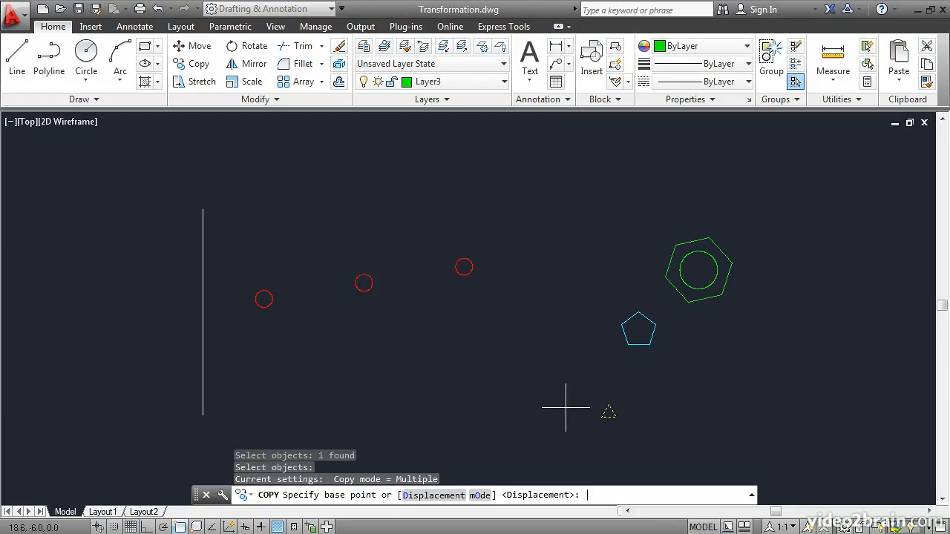
pyautogui.click(526, 416)
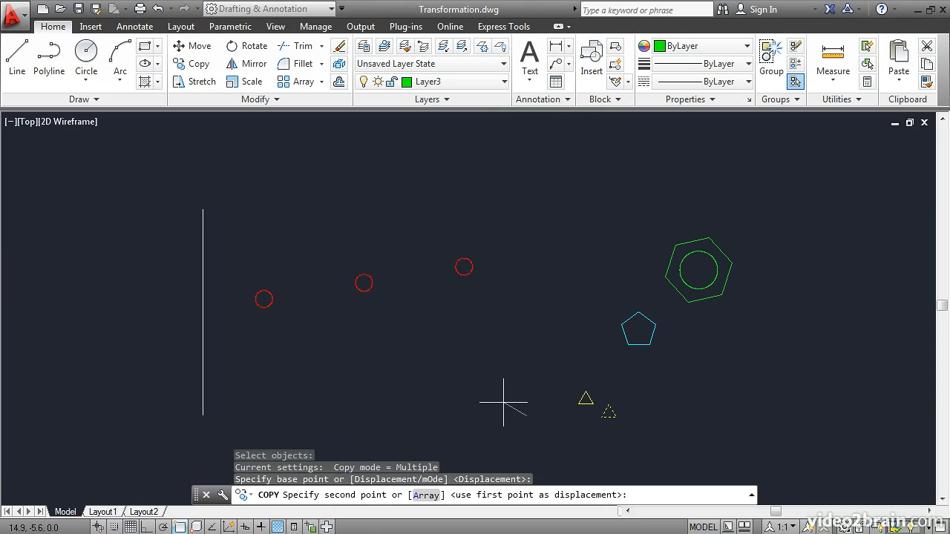
pyautogui.write('@5<')
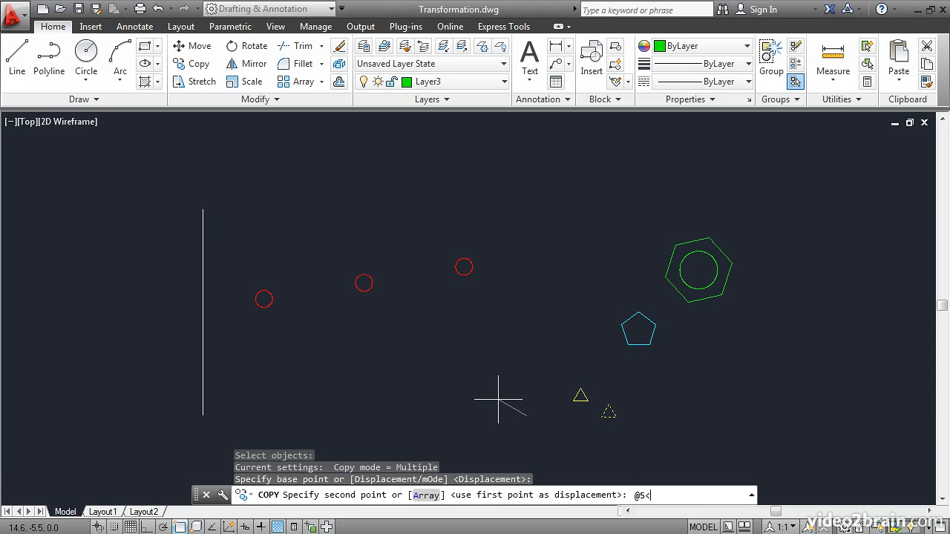
pyautogui.write('135')
pyautogui.press('Return')
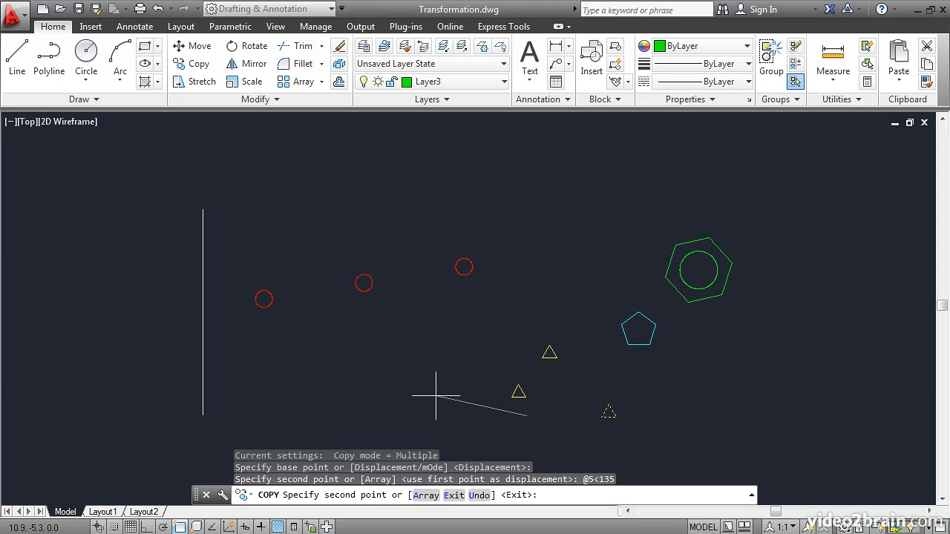
# Place three more freehand copies of the triangle in a diagonal row below the rightmost red circle and finish copying.
pyautogui.click(415, 335)
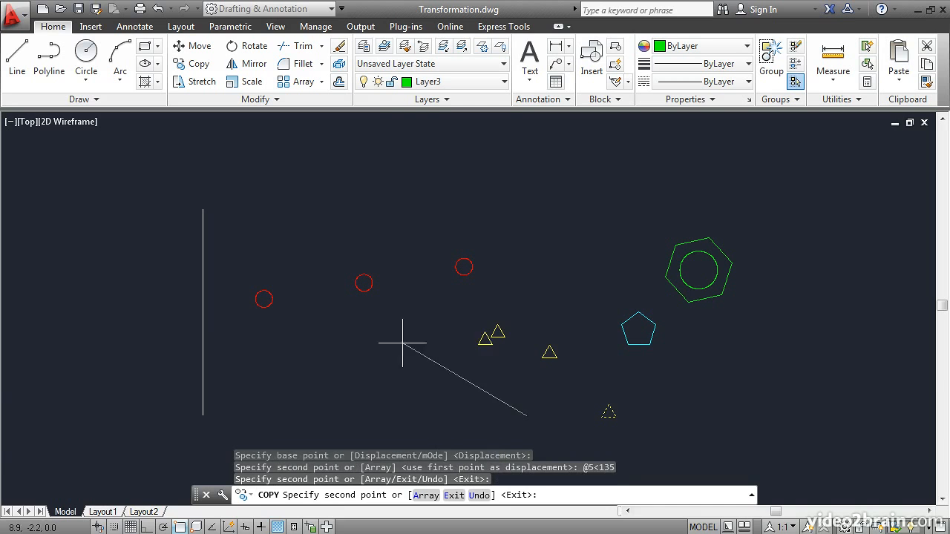
pyautogui.click(389, 349)
pyautogui.click(389, 349)
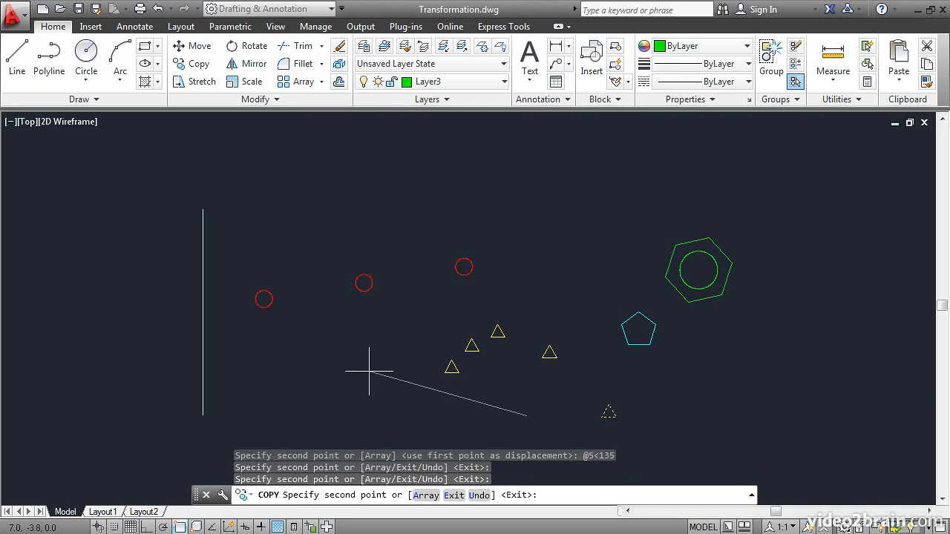
pyautogui.click(370, 371)
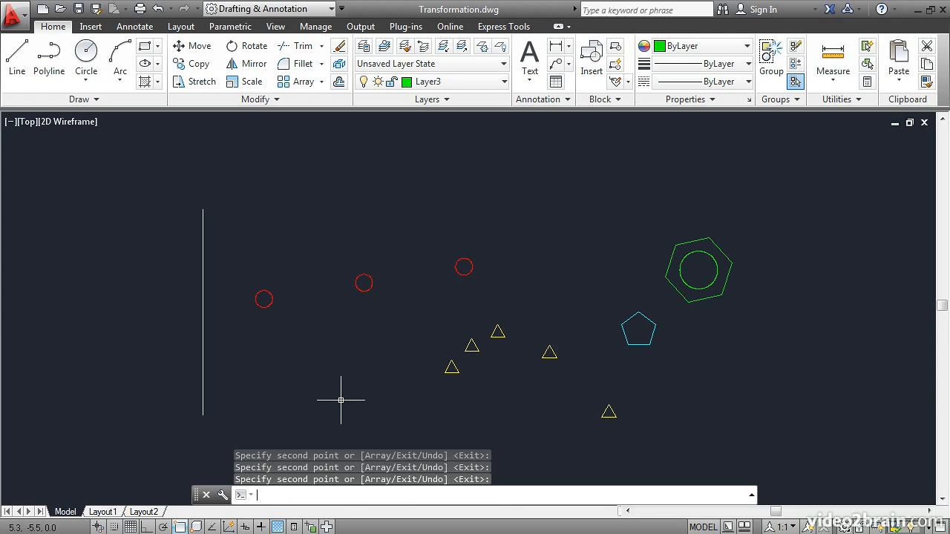
pyautogui.press('Return')
# Copy the three grouped triangles below the rightmost red circle, from that circle's center to the middle red circle's center.
pyautogui.press('Return')
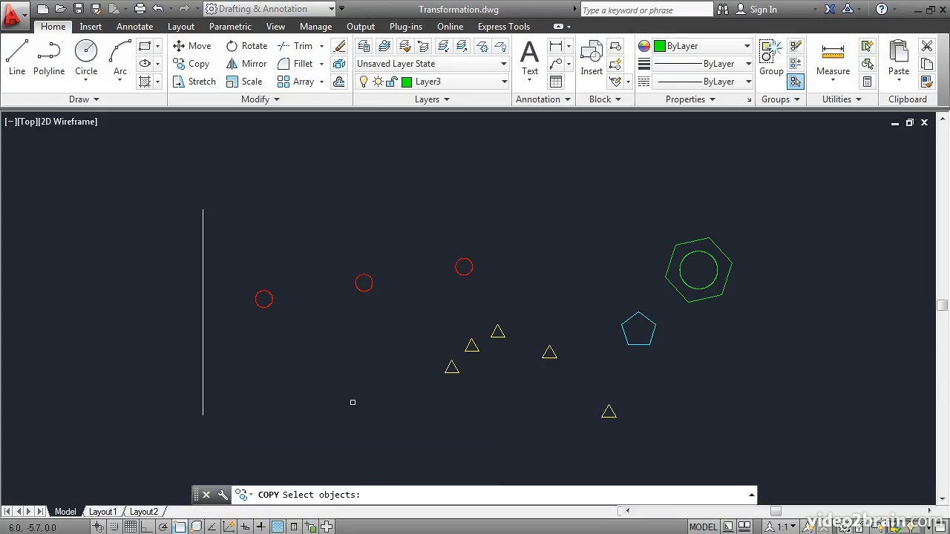
pyautogui.click(504, 380)
pyautogui.click(430, 324)
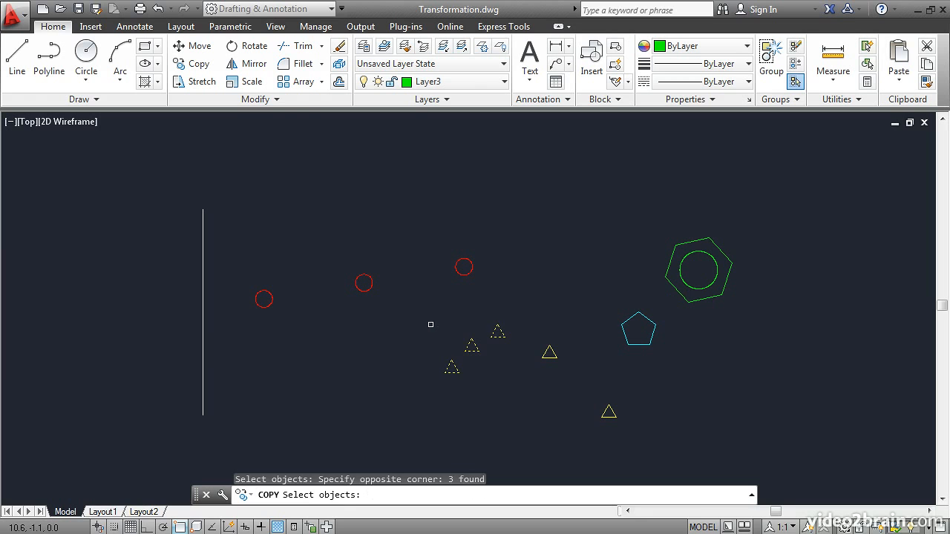
pyautogui.press('Return')
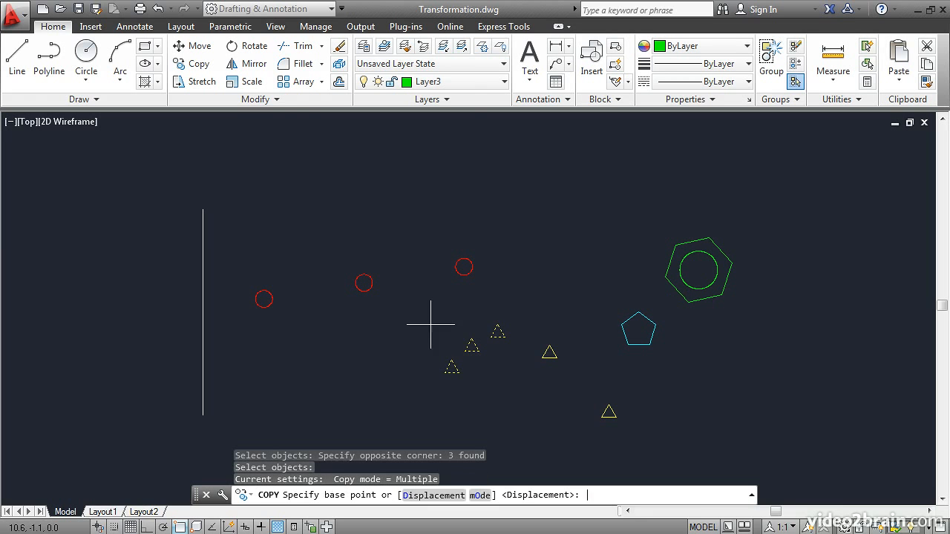
pyautogui.click(463, 267)
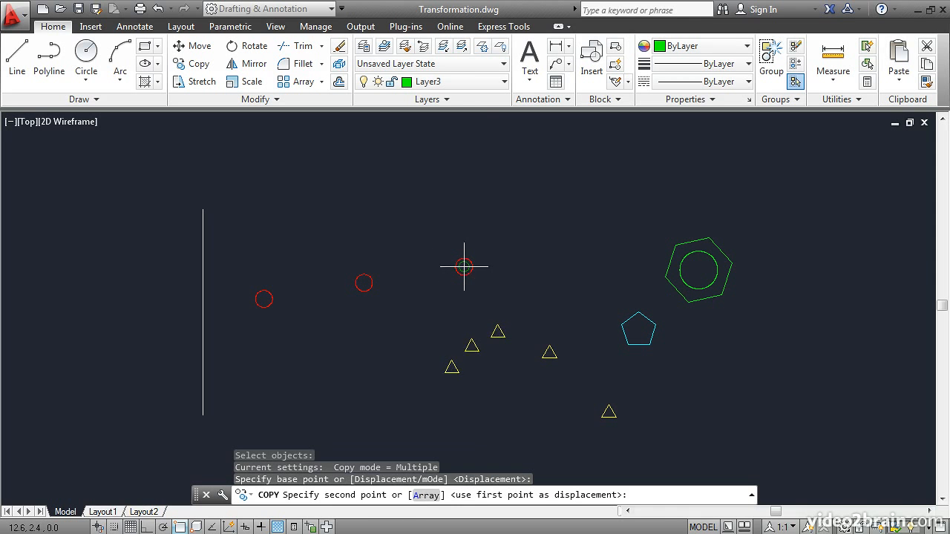
pyautogui.click(363, 283)
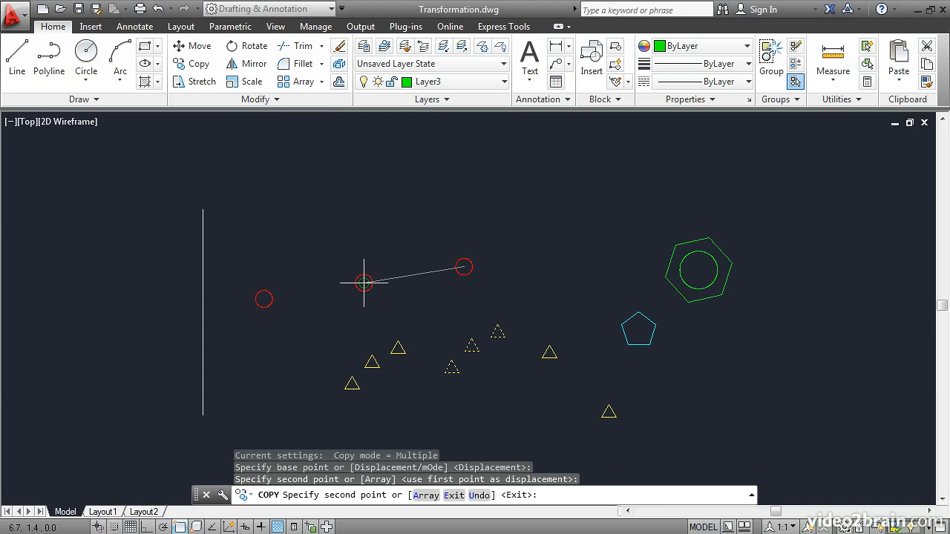
pyautogui.press('Return')
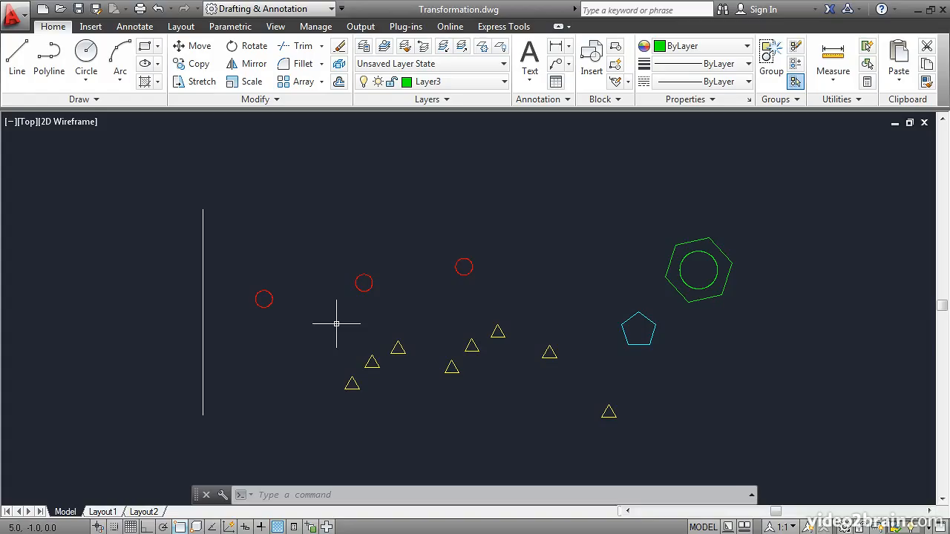
# Copy the rightmost red circle as a 3-item array from an arbitrary base point, continuing diagonally up toward the right, and finish copying.
pyautogui.write('c')
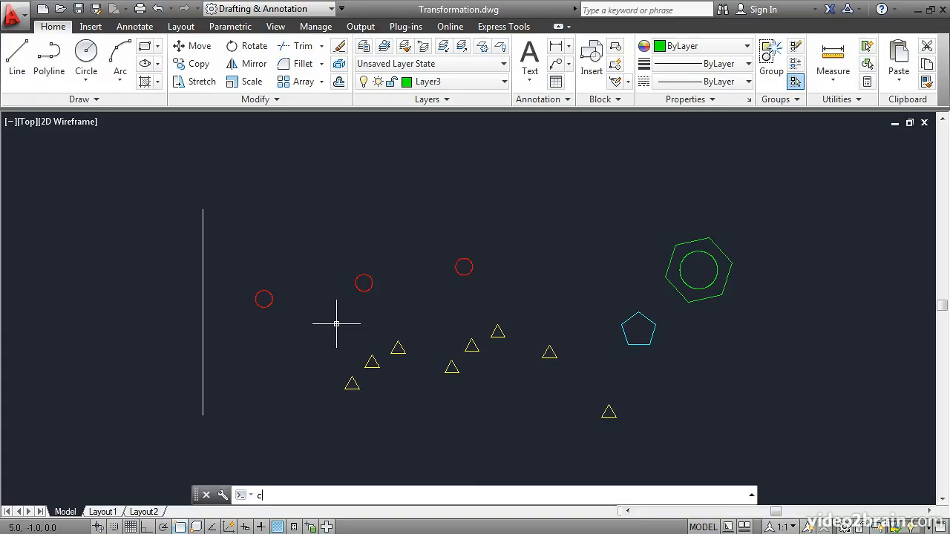
pyautogui.write('o')
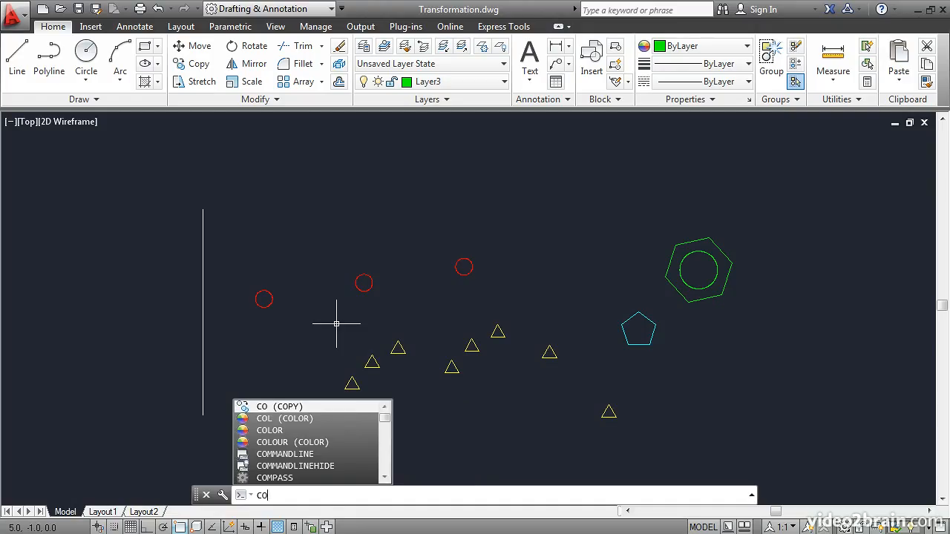
pyautogui.press('Return')
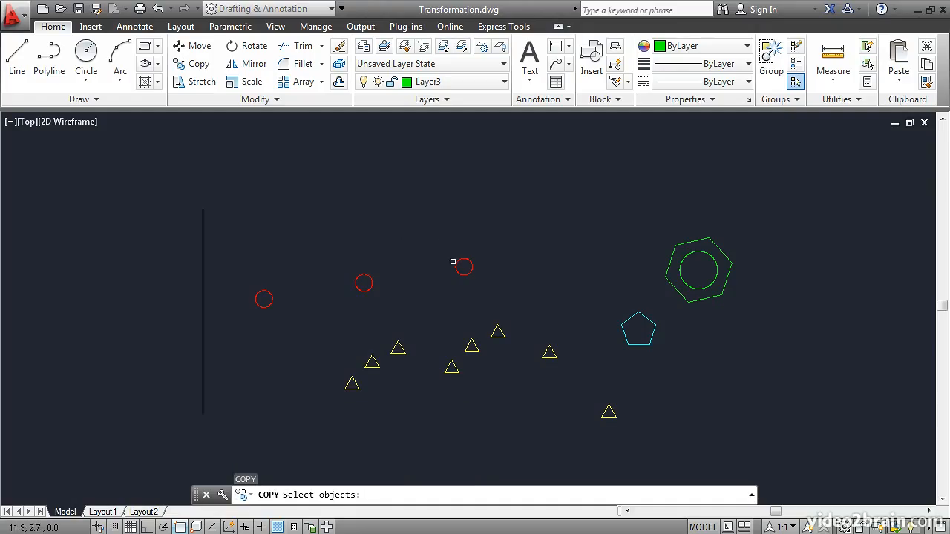
pyautogui.click(458, 262)
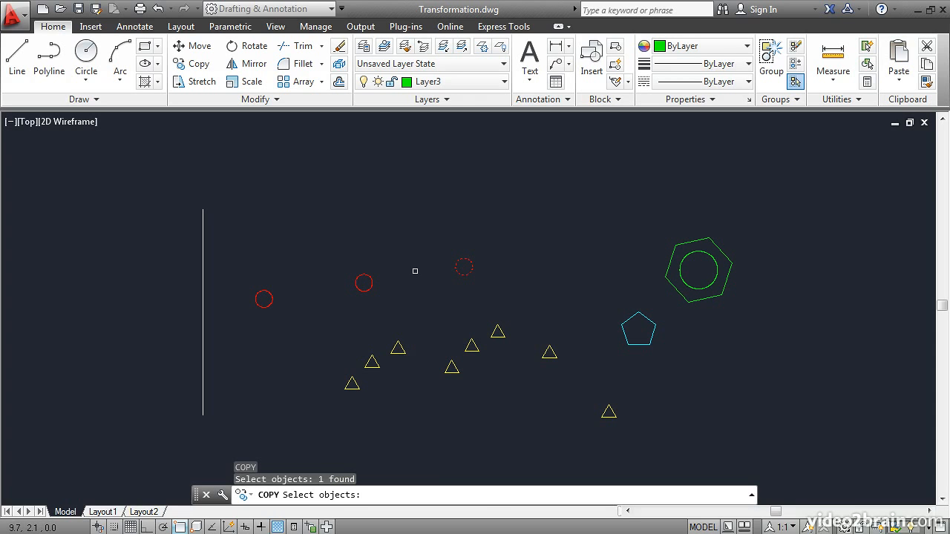
pyautogui.press('Return')
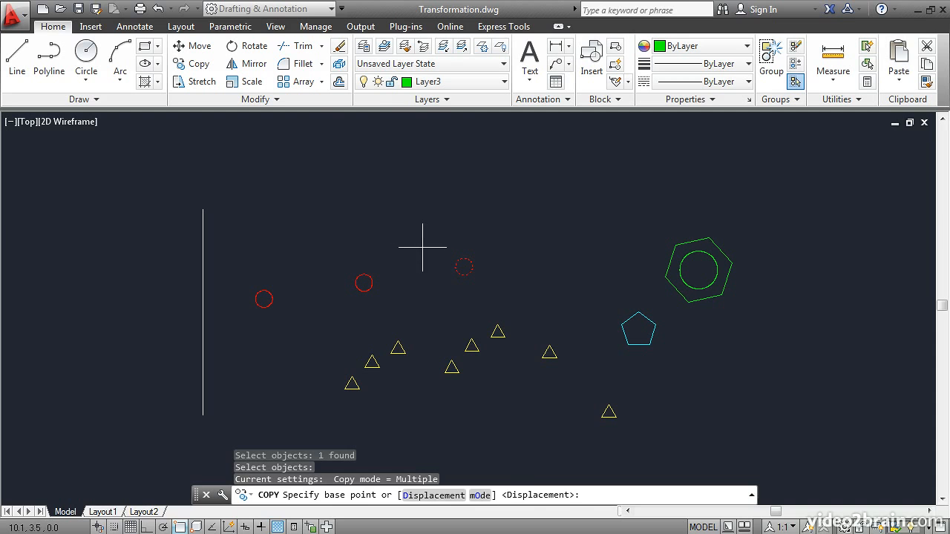
pyautogui.click(422, 248)
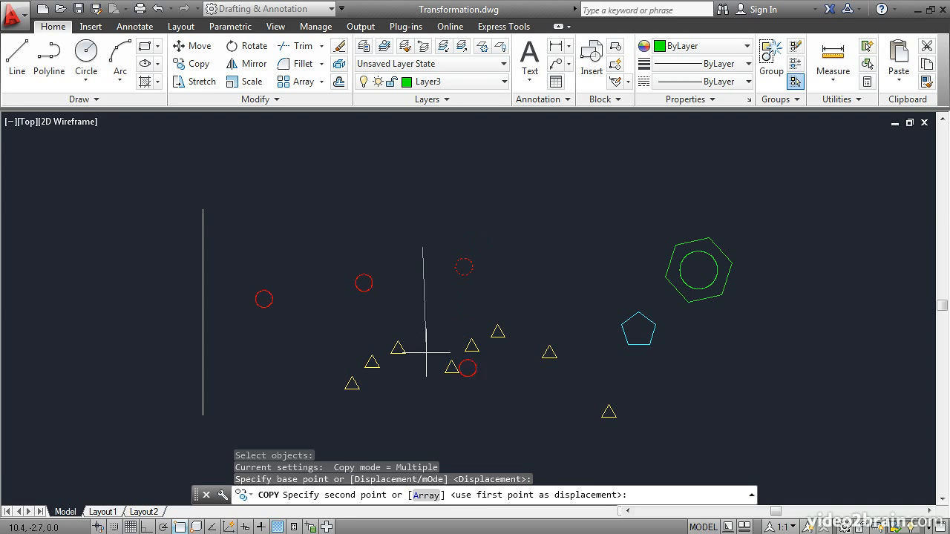
pyautogui.click(428, 494)
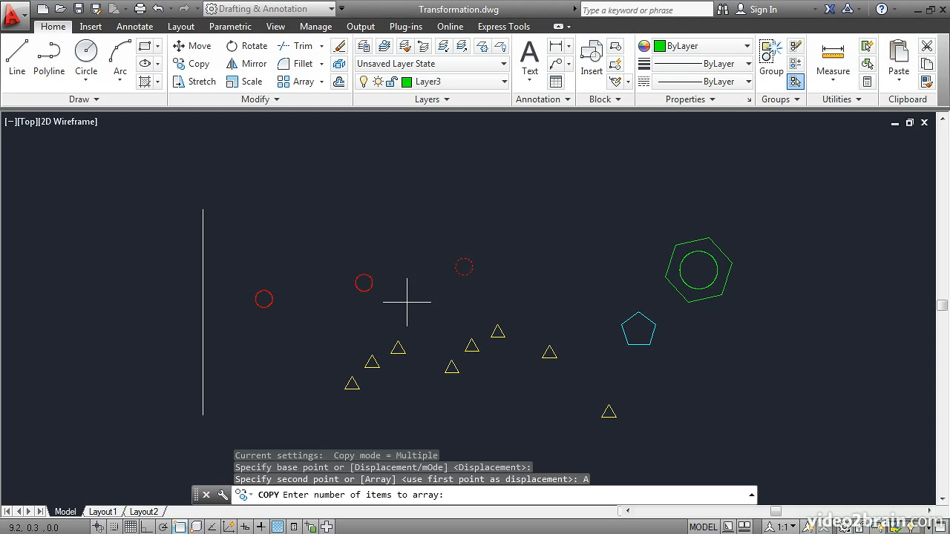
pyautogui.write('3')
pyautogui.press('Return')
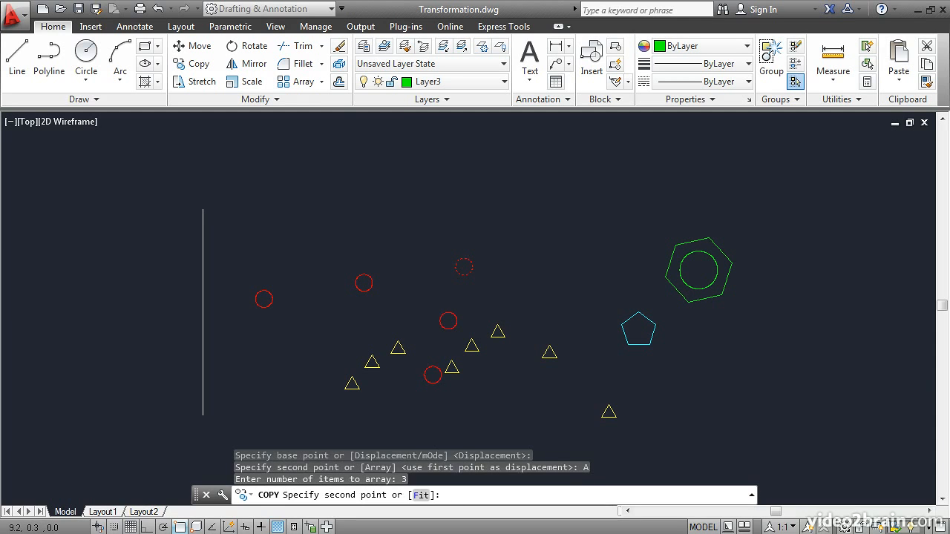
pyautogui.click(473, 216)
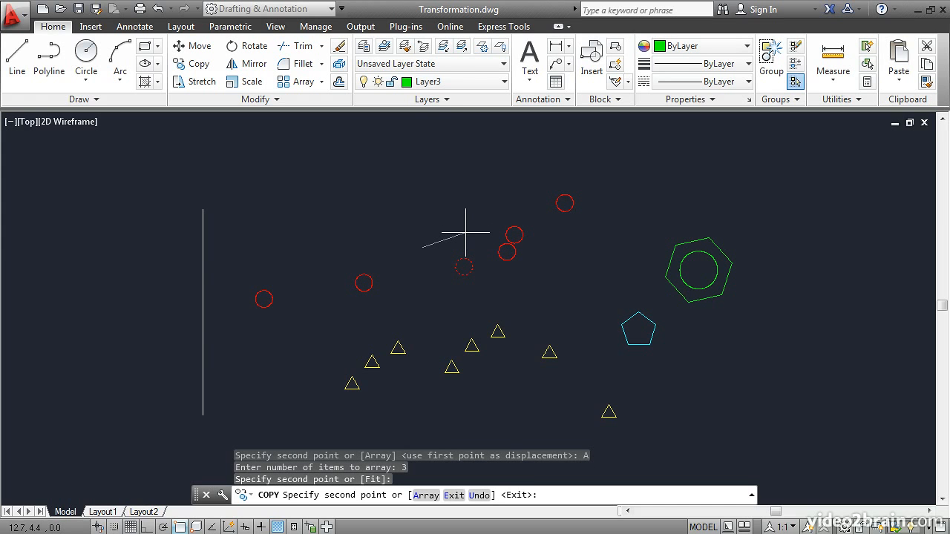
pyautogui.press('Return')
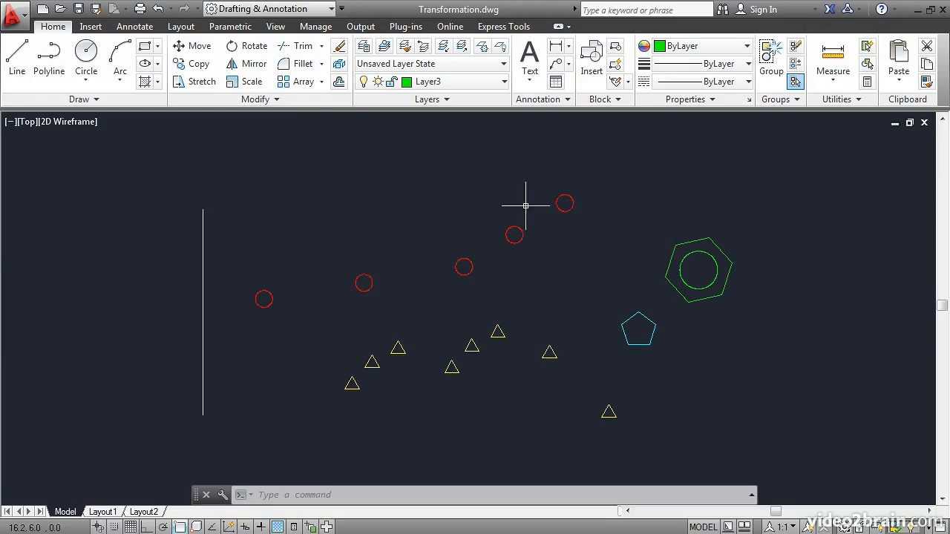
# Rotate the cyan pentagon freehand by about 167.5 degrees around the green circle's center.
pyautogui.click(253, 47)
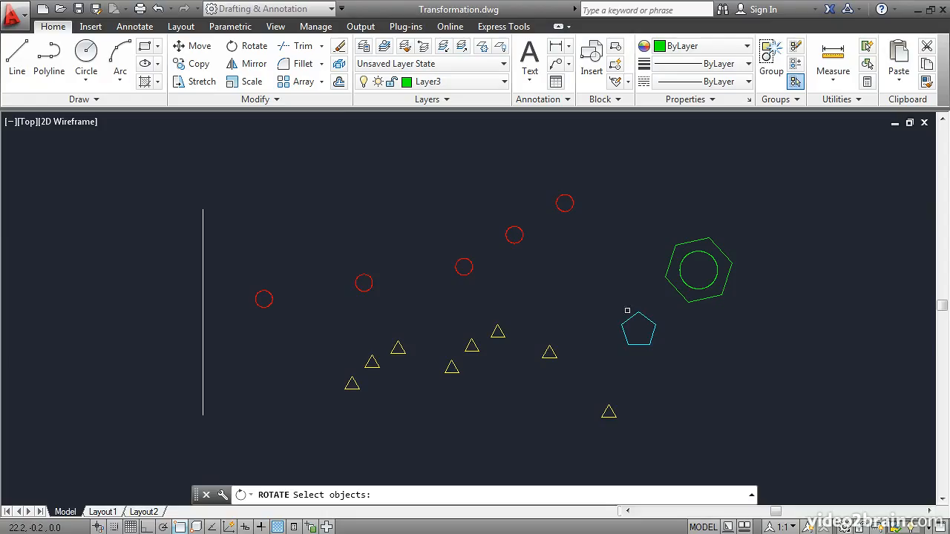
pyautogui.click(629, 318)
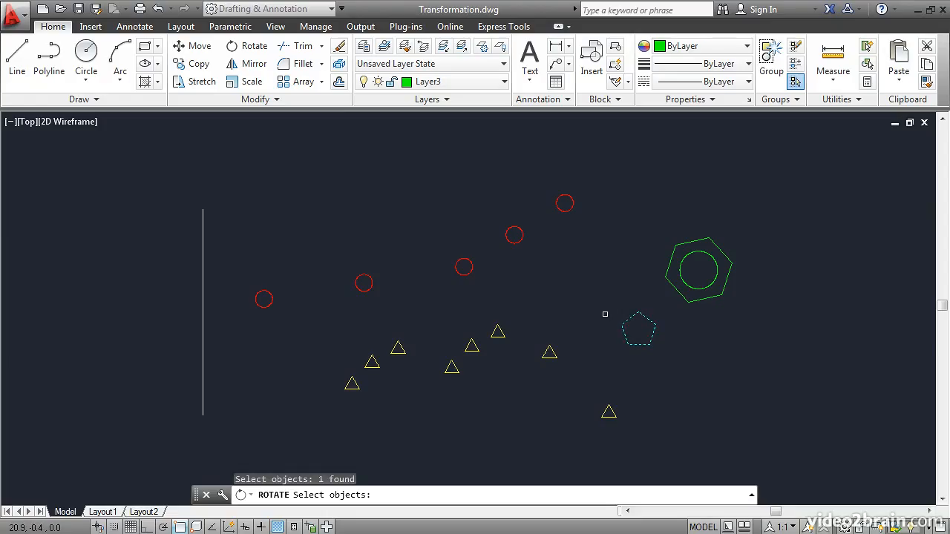
pyautogui.press('Return')
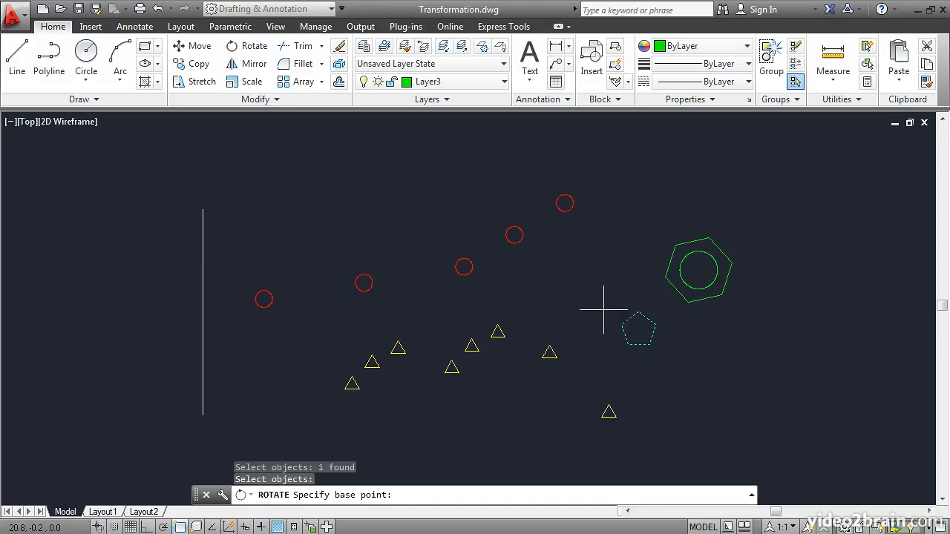
pyautogui.click(698, 271)
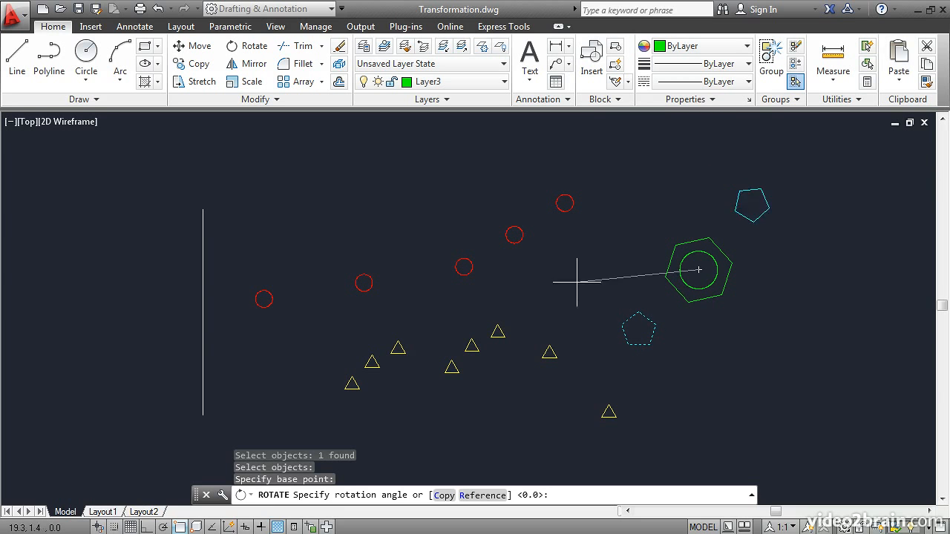
pyautogui.click(590, 247)
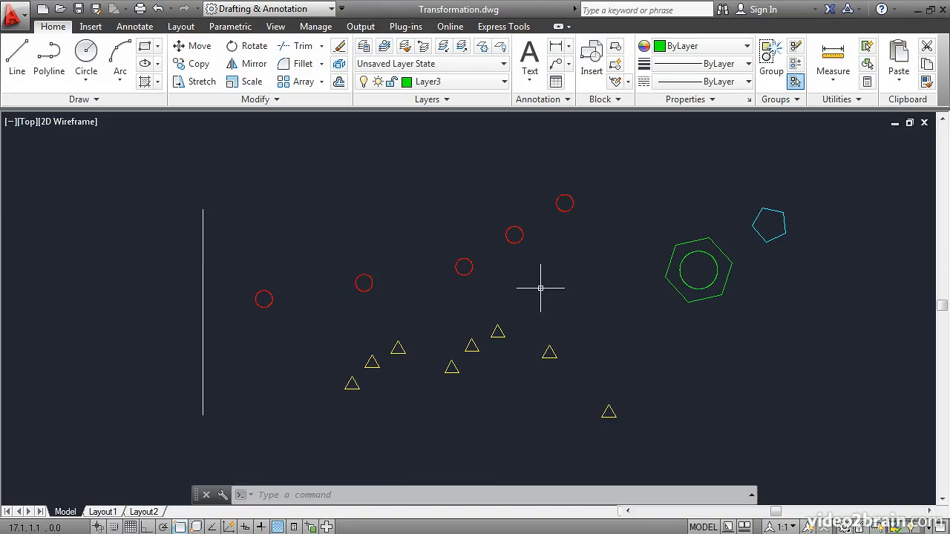
# Rotate the cyan pentagon around the green circle's center by an angle of -45 degrees.
pyautogui.press('Return')
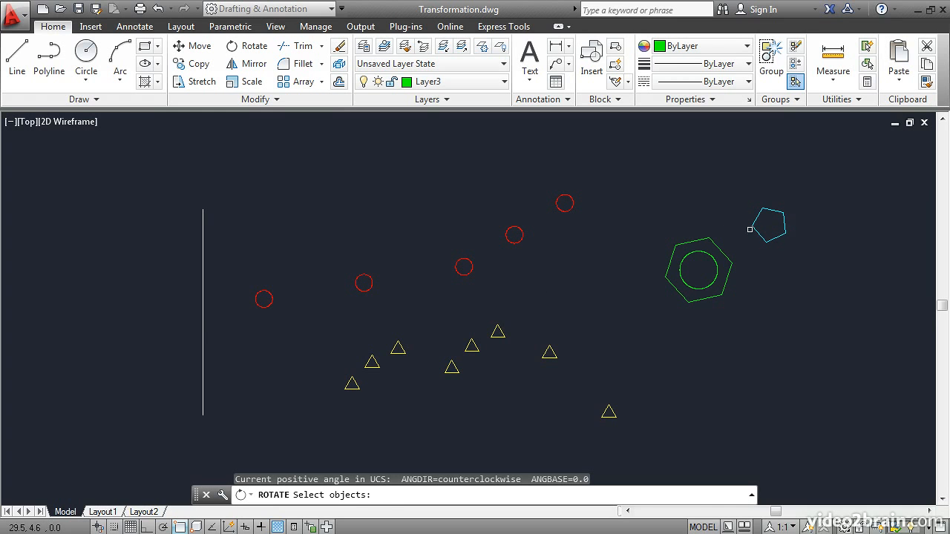
pyautogui.click(753, 230)
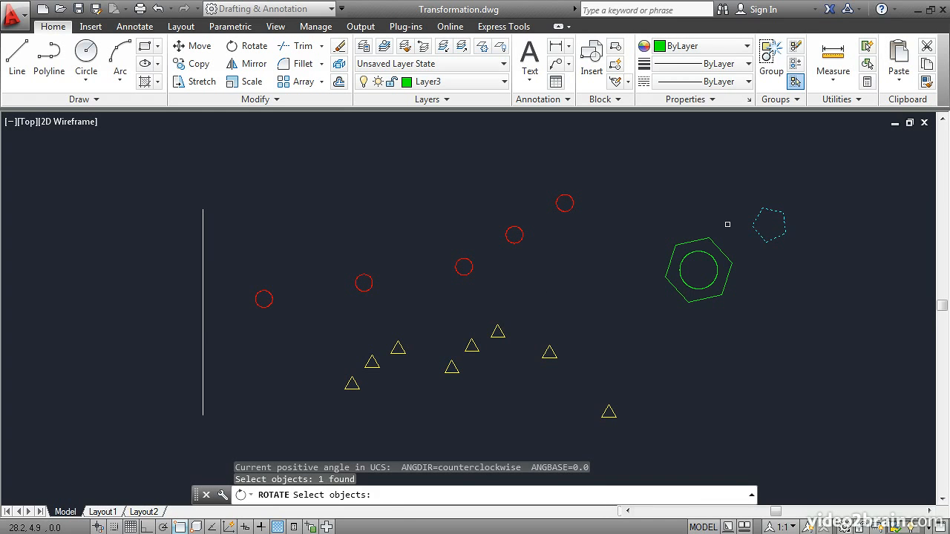
pyautogui.press('Return')
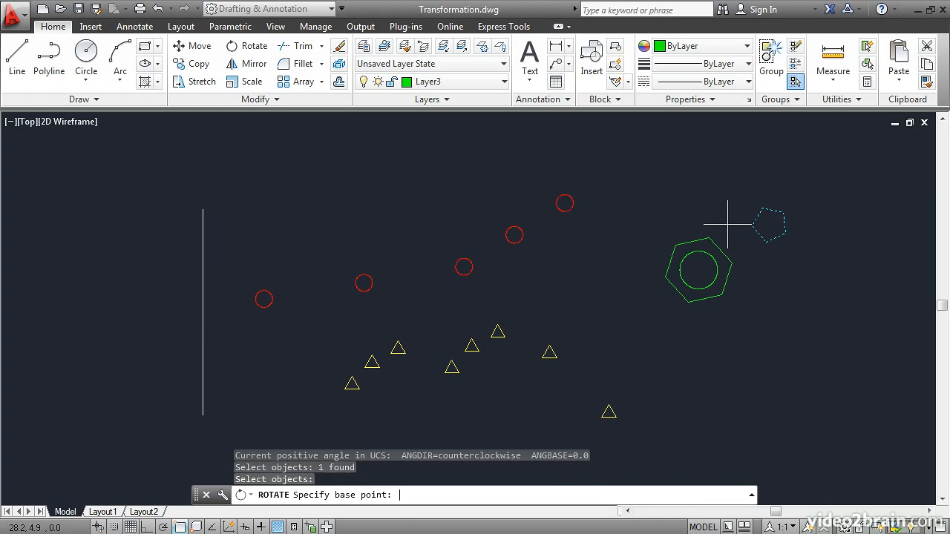
pyautogui.click(699, 272)
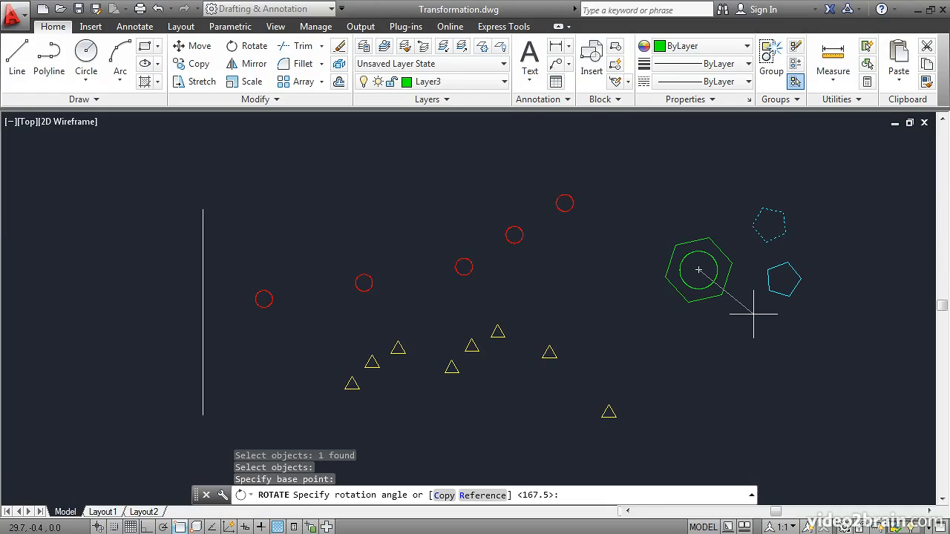
pyautogui.write('-45')
pyautogui.press('Return')
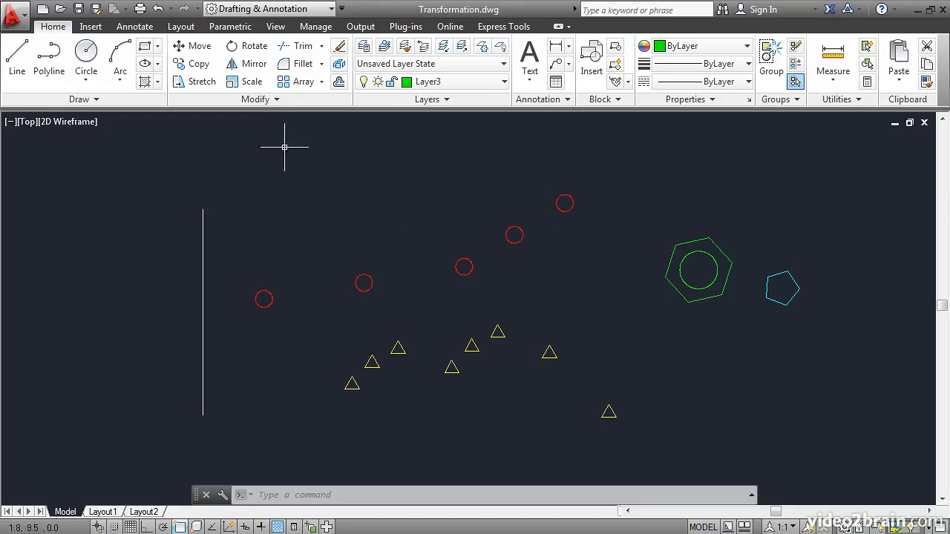
# Move the cyan pentagon from its lower-left vertex to the green hexagon's topmost vertex.
pyautogui.click(201, 48)
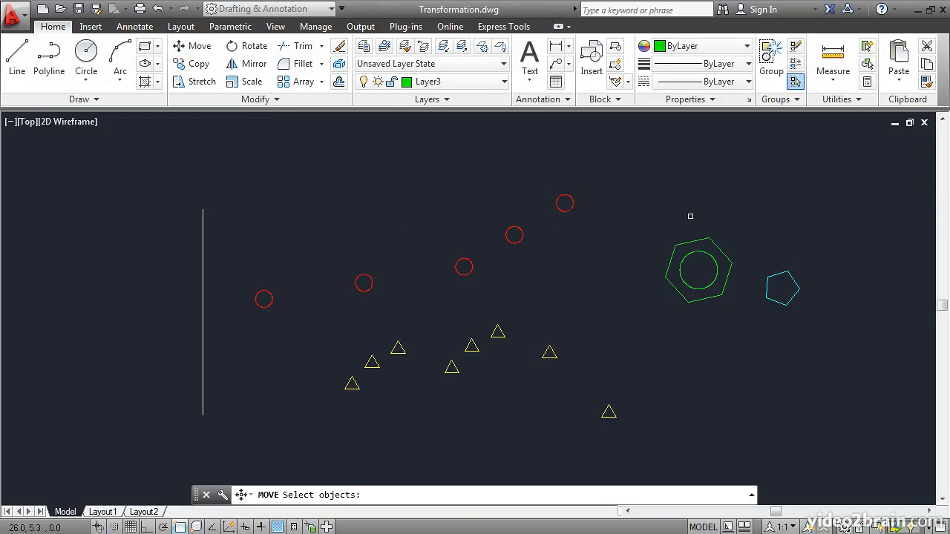
pyautogui.click(775, 276)
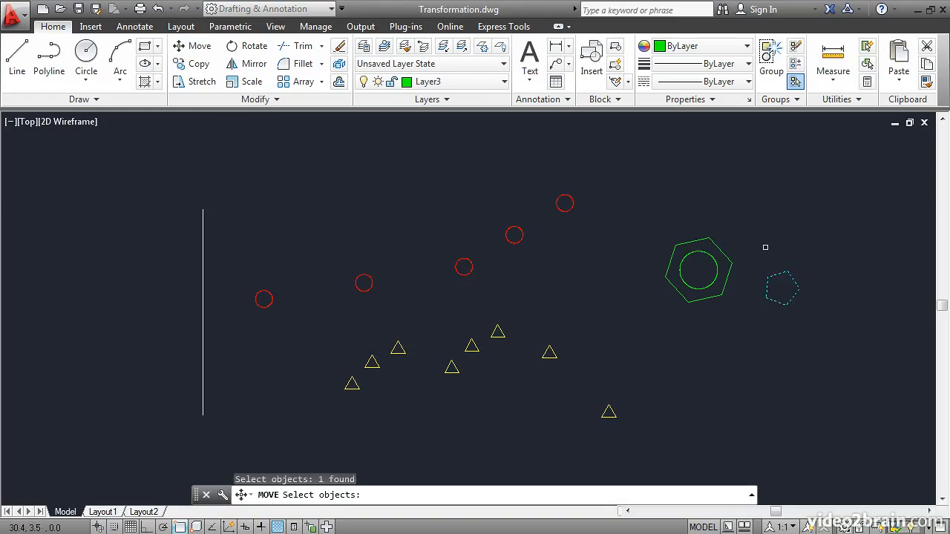
pyautogui.press('Return')
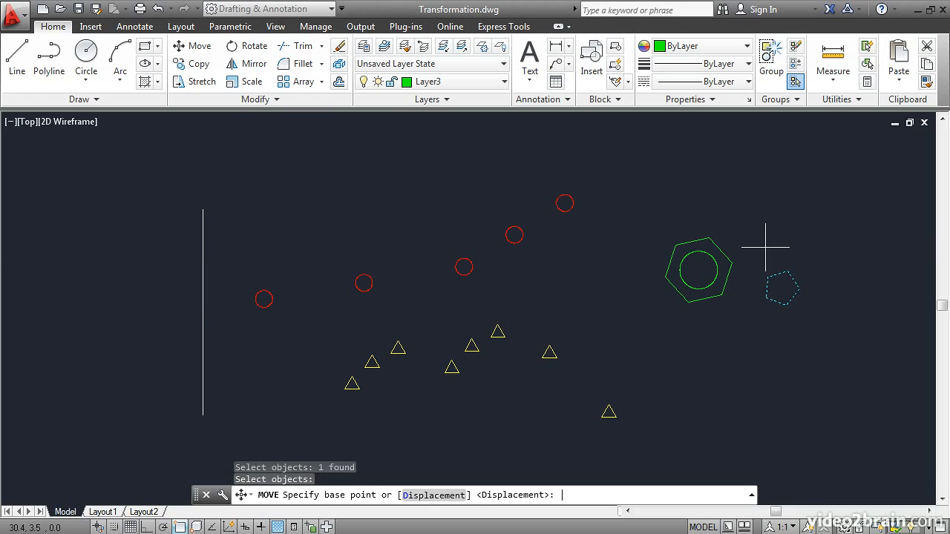
pyautogui.click(766, 297)
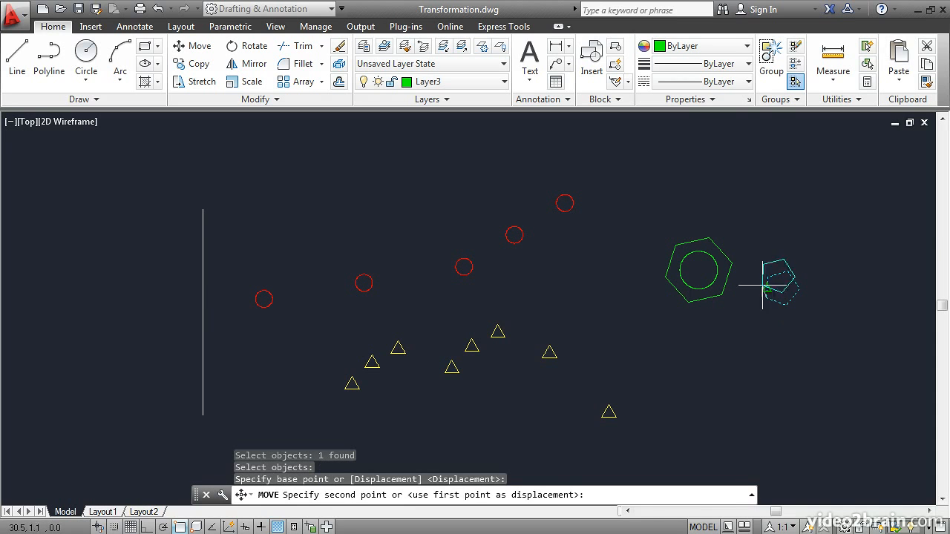
pyautogui.click(710, 239)
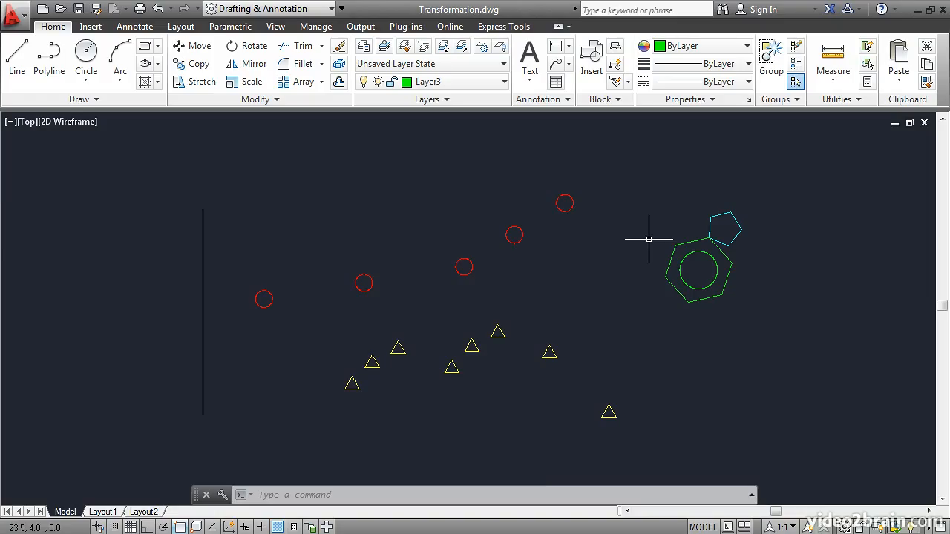
# Rotate the pentagon about the vertex shared with the hexagon, using its lower edge as Reference, to align with the hexagon's upper-right edge.
pyautogui.click(246, 49)
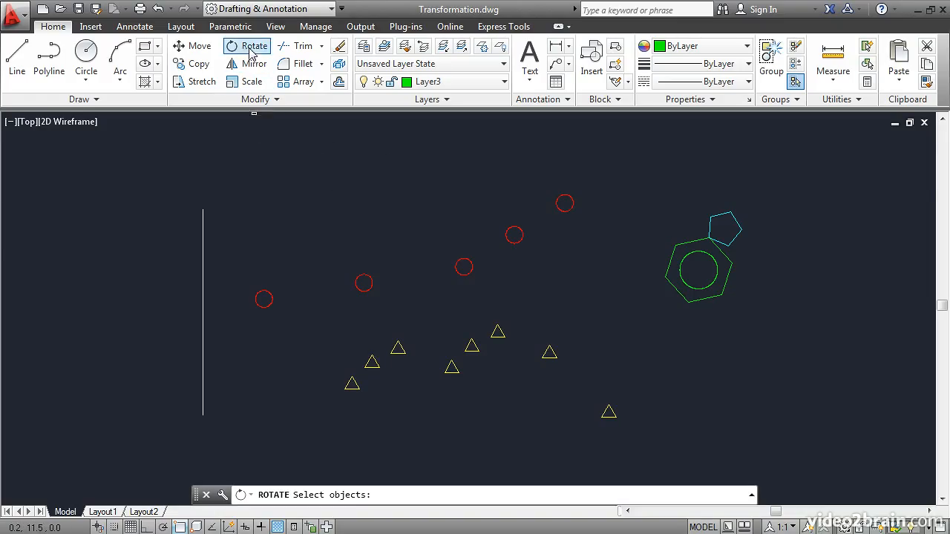
pyautogui.click(711, 221)
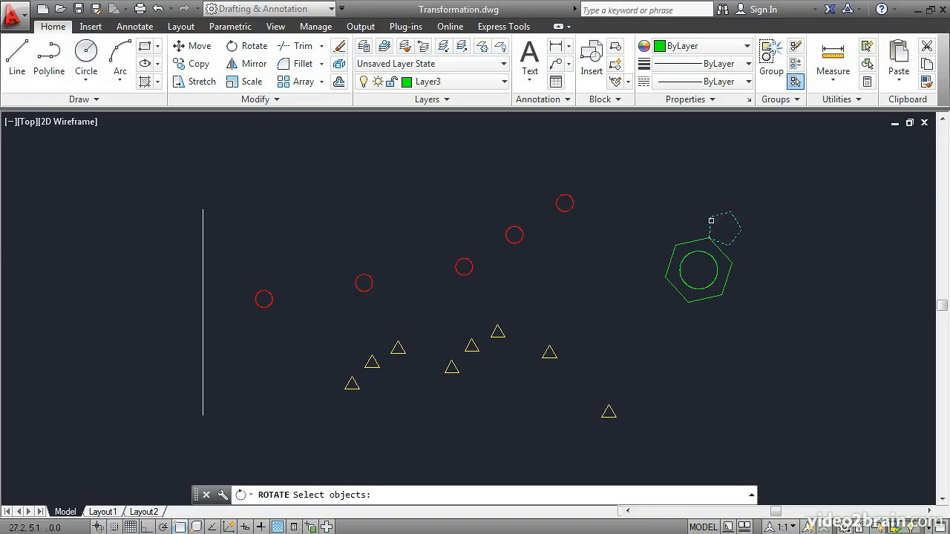
pyautogui.click(711, 220)
pyautogui.press('Return')
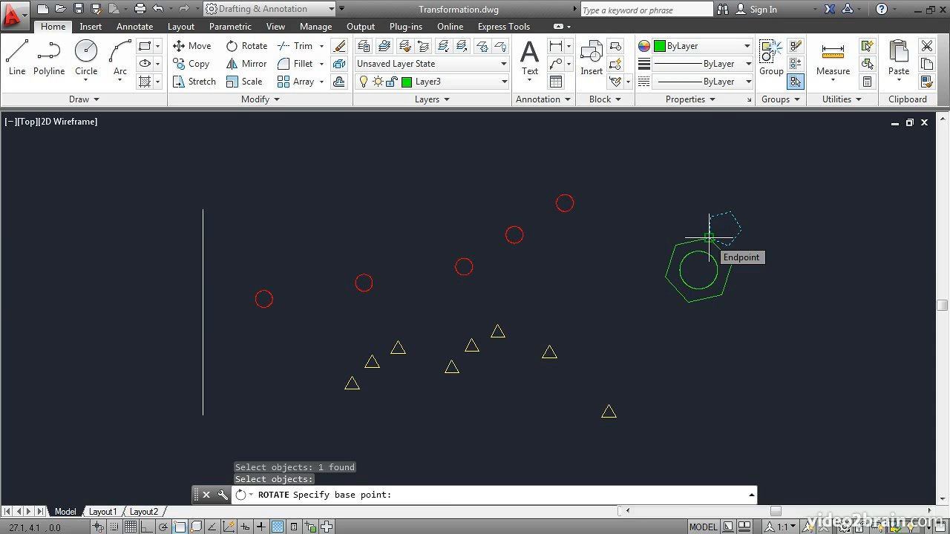
pyautogui.click(709, 238)
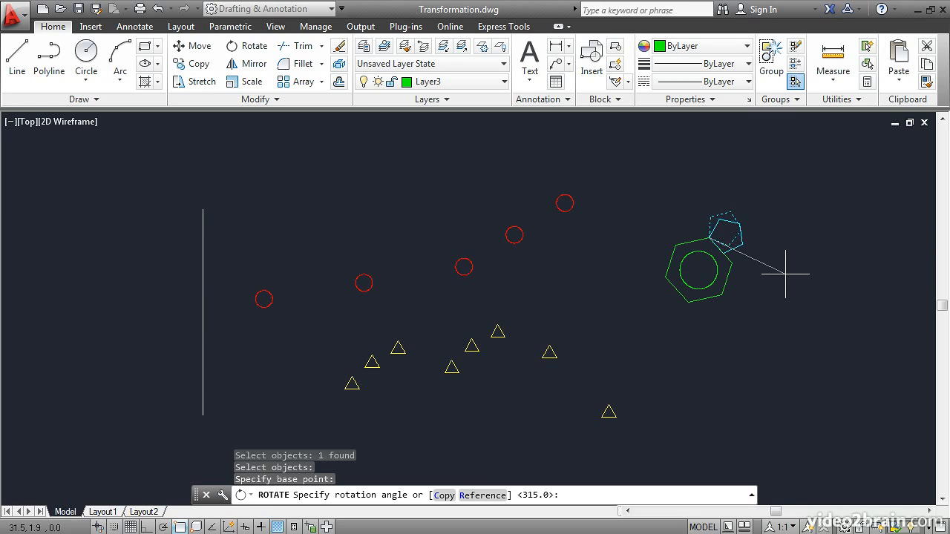
pyautogui.click(483, 496)
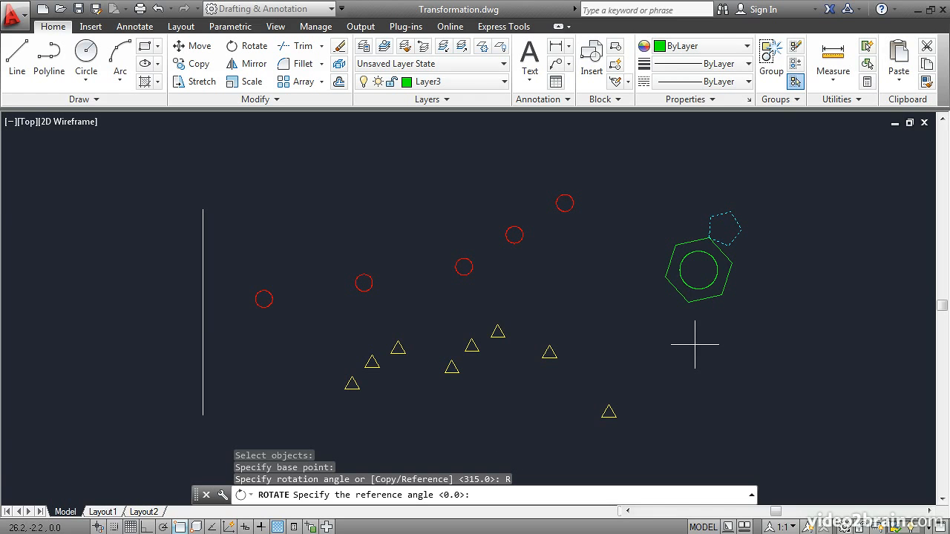
pyautogui.scroll(5, 758, 292)
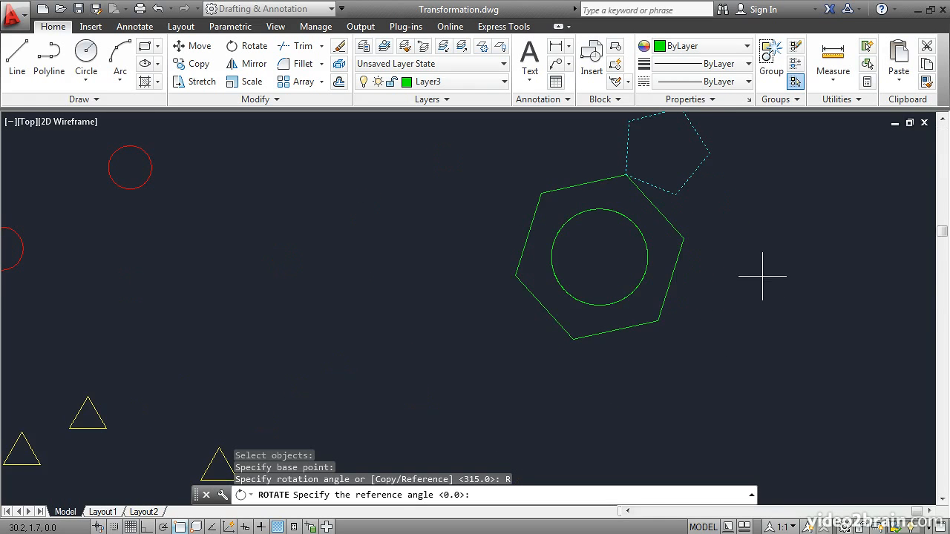
pyautogui.moveTo(735, 233); pyautogui.dragTo(698, 308, button='middle')
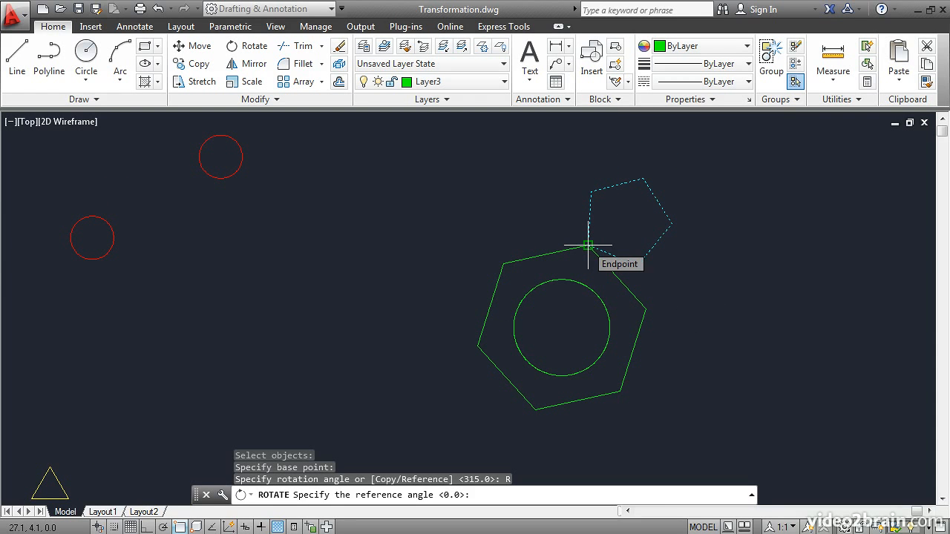
pyautogui.click(588, 245)
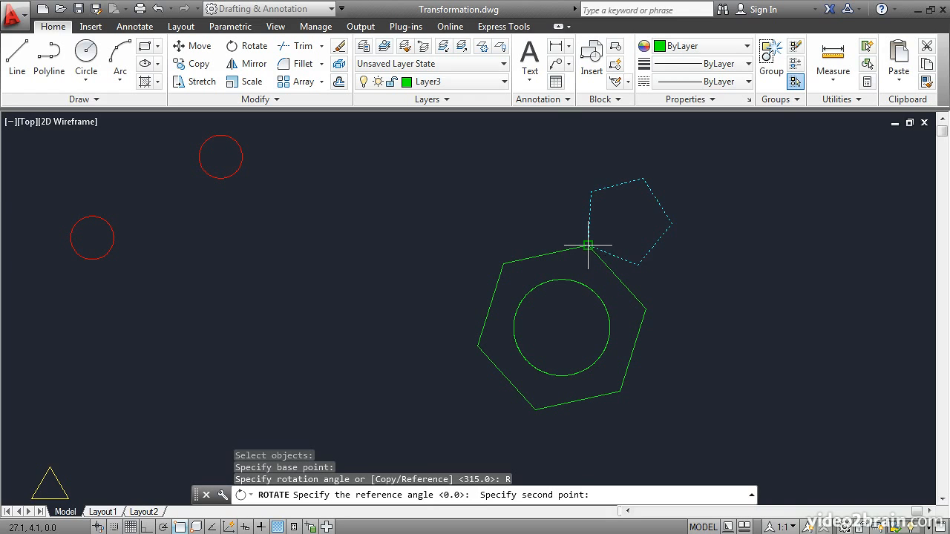
pyautogui.click(638, 264)
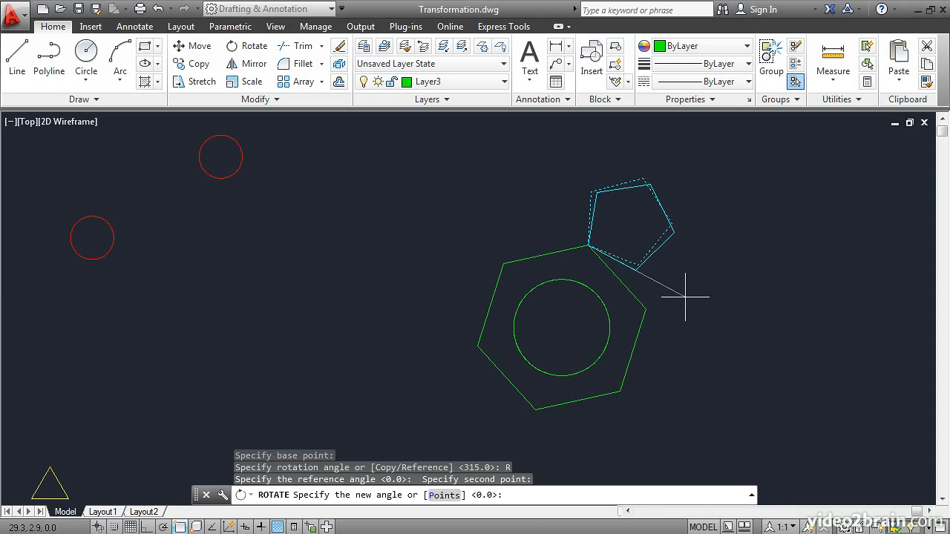
pyautogui.click(646, 309)
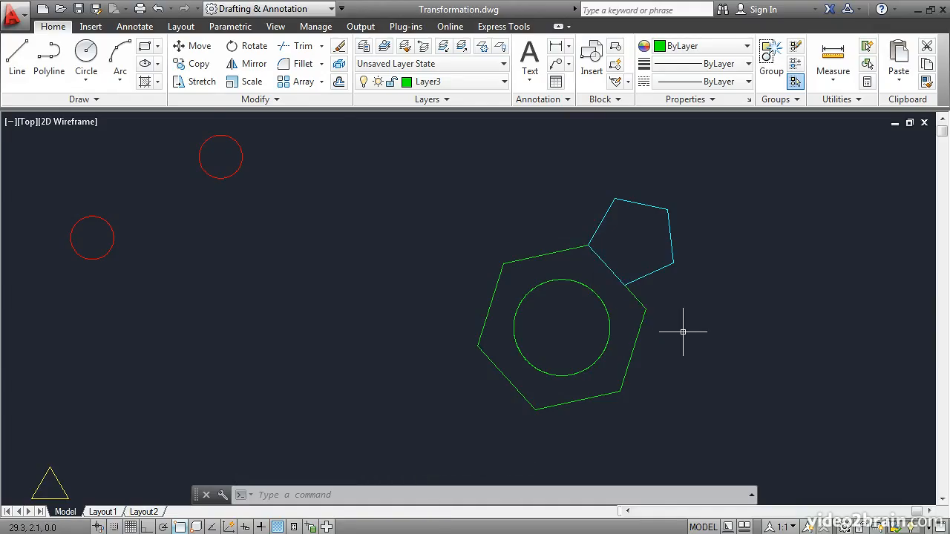
# Start the Scale command with the circles, triangles, hexagon and pentagon in view for selection.
pyautogui.click(252, 83)
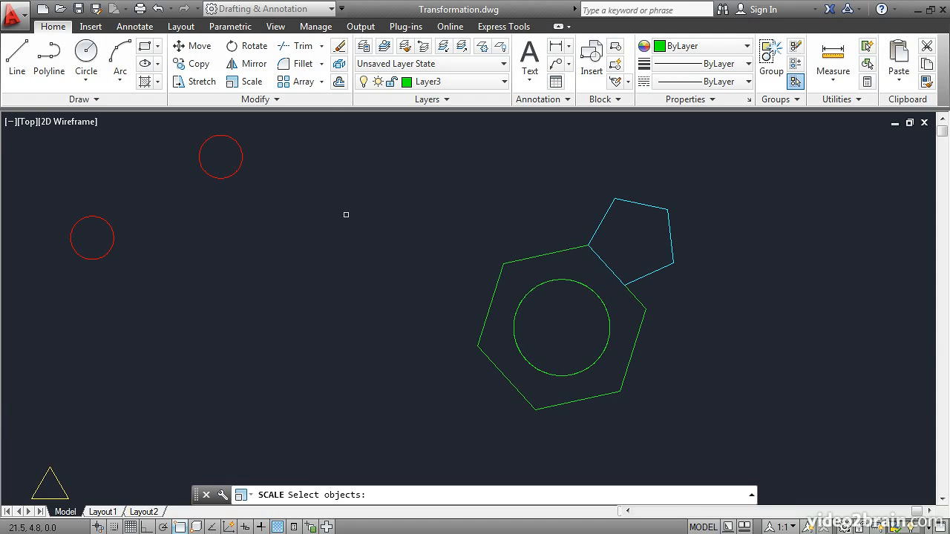
pyautogui.scroll(-2, 346, 215)
pyautogui.scroll(-2, 346, 215)
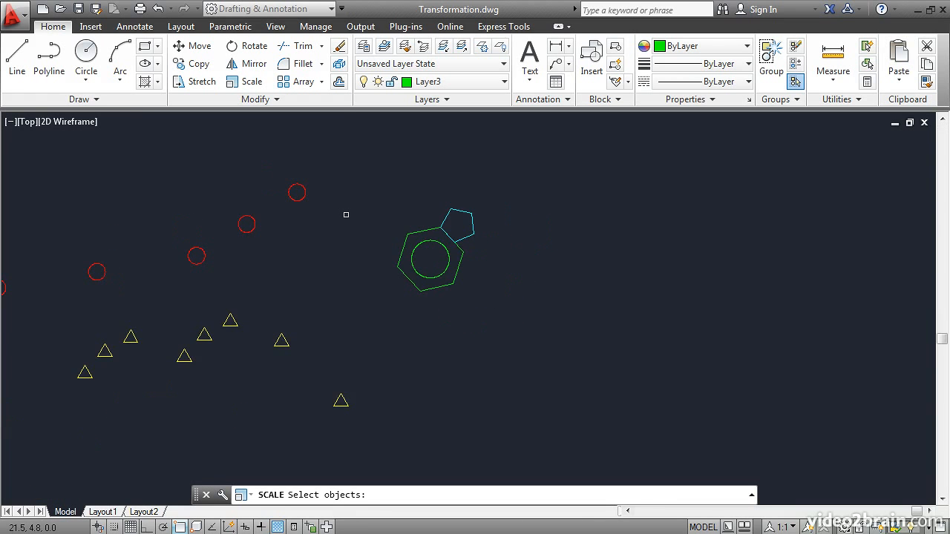
pyautogui.moveTo(329, 246); pyautogui.dragTo(444, 239, button='middle')
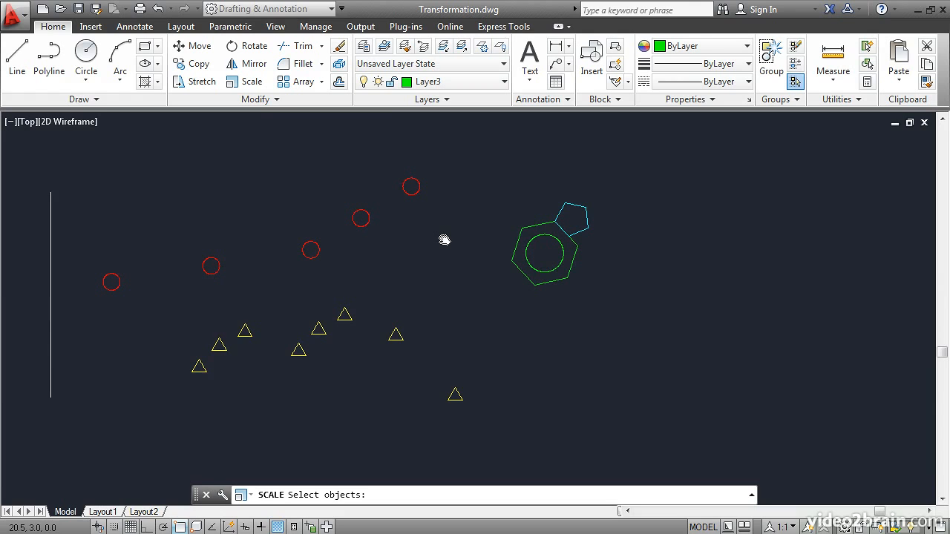